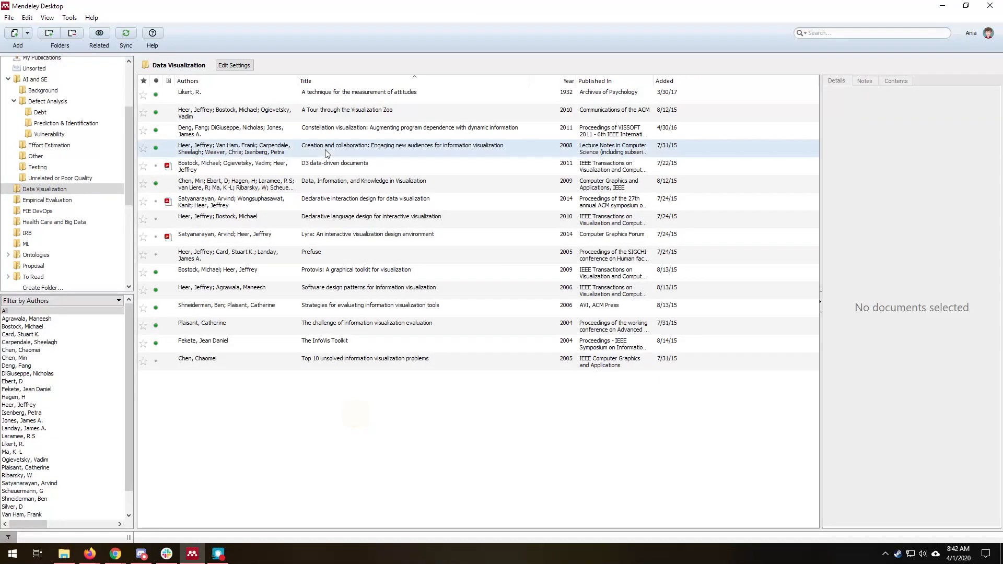
# Step: Look through the library's folders and groups in Mendeley
pyautogui.scroll(3, 89, 112)
pyautogui.scroll(-3, 93, 156)
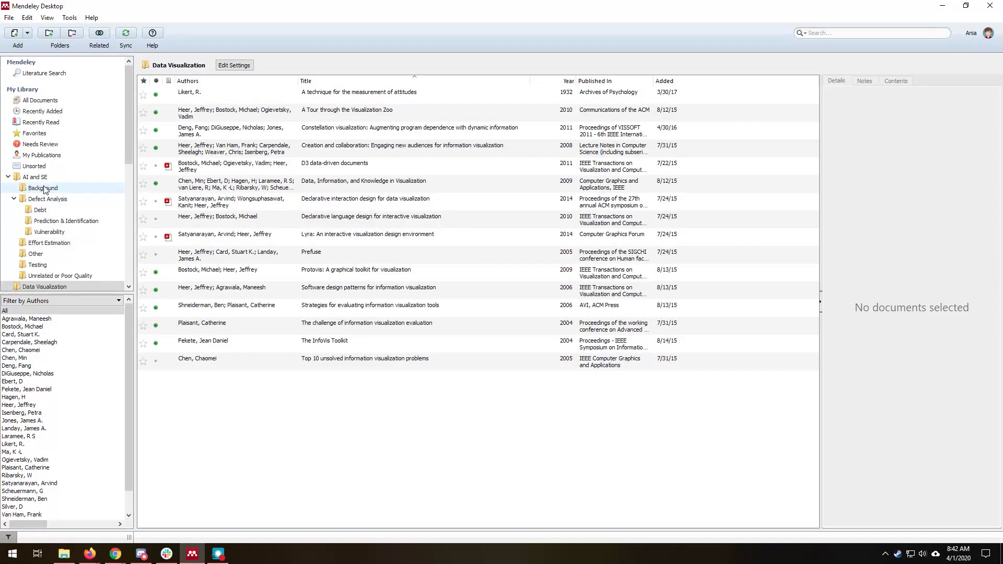
pyautogui.scroll(-2, 87, 172)
pyautogui.scroll(3, 82, 163)
pyautogui.scroll(1, 76, 160)
pyautogui.scroll(-5, 68, 157)
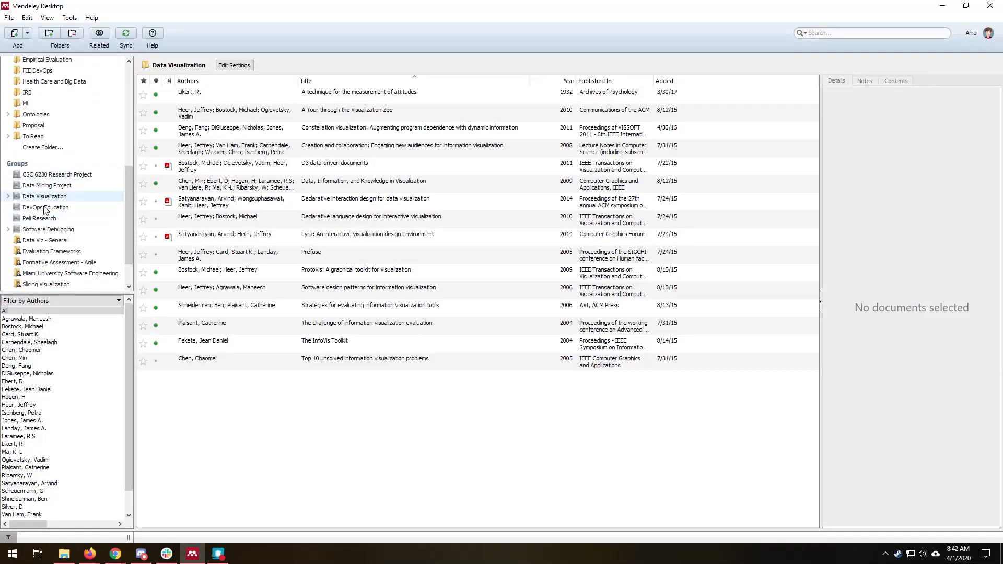
pyautogui.scroll(2, 25, 100)
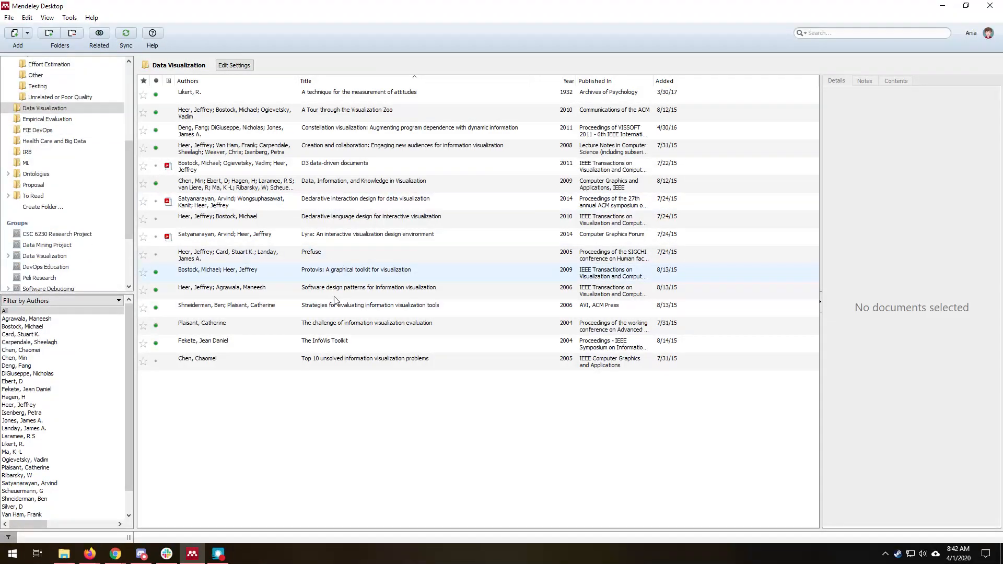
# Step: Select all documents in the Data Visualization folder and start exporting them
pyautogui.click(423, 207)
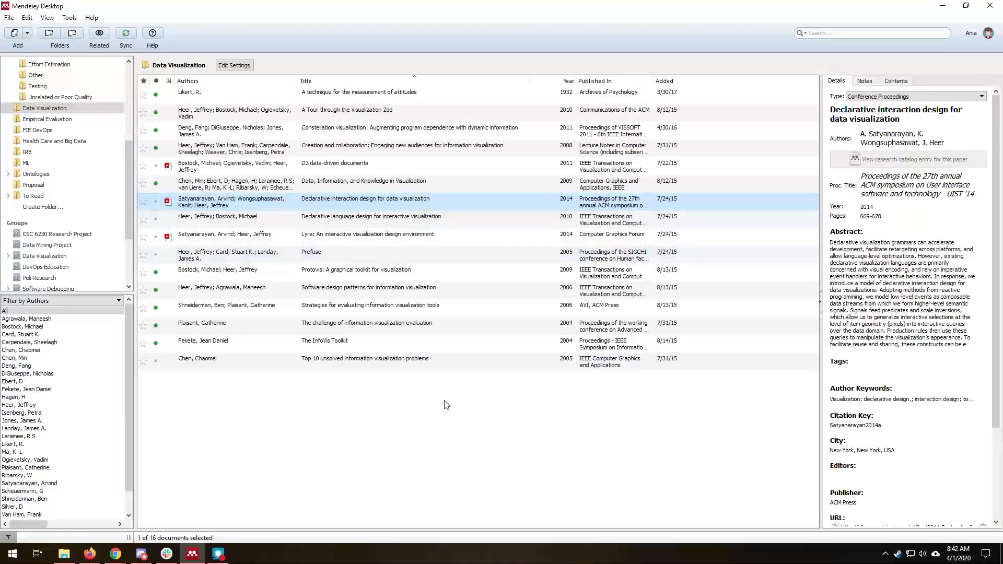
pyautogui.hotkey('ctrl', 'a')
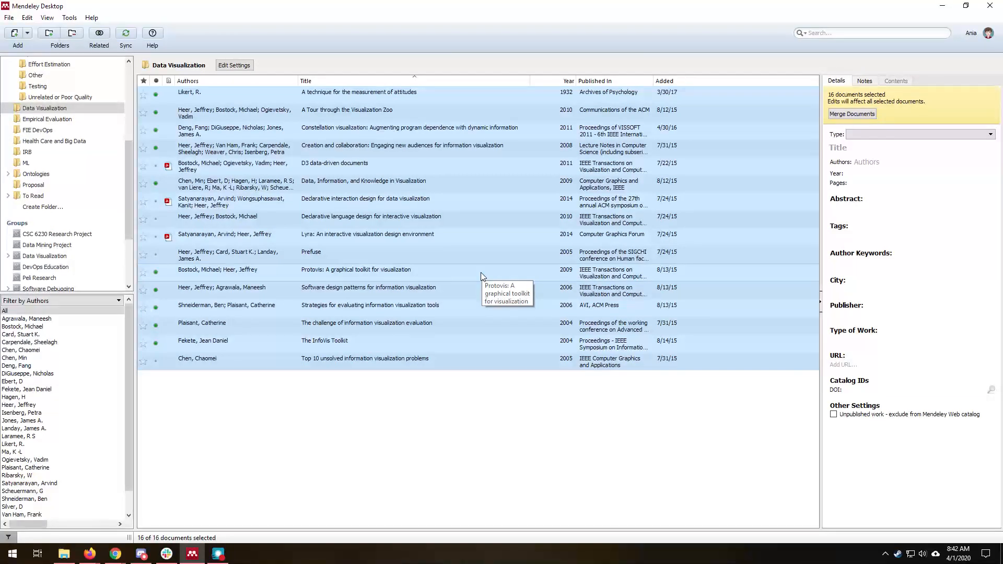
pyautogui.rightClick(472, 114)
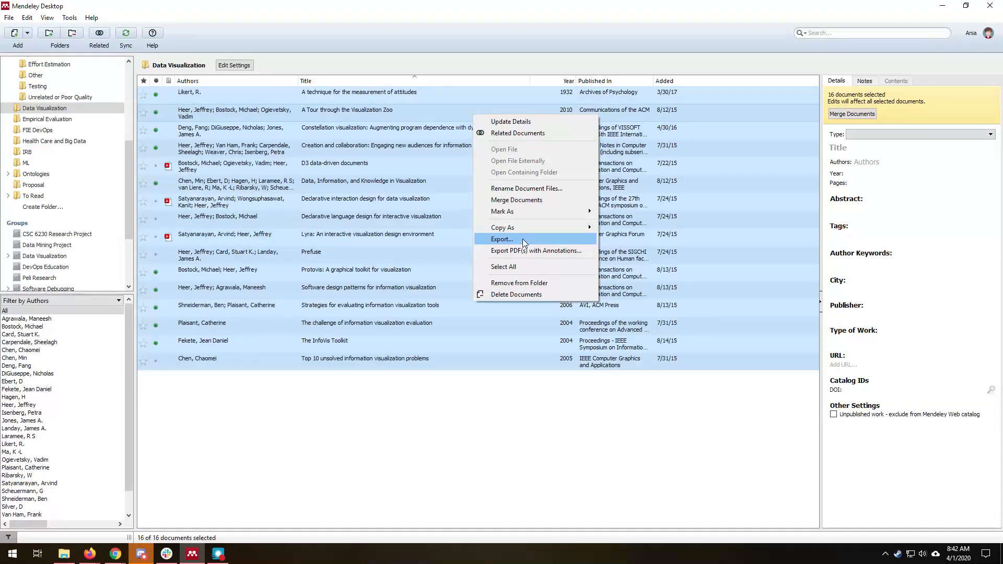
pyautogui.click(523, 240)
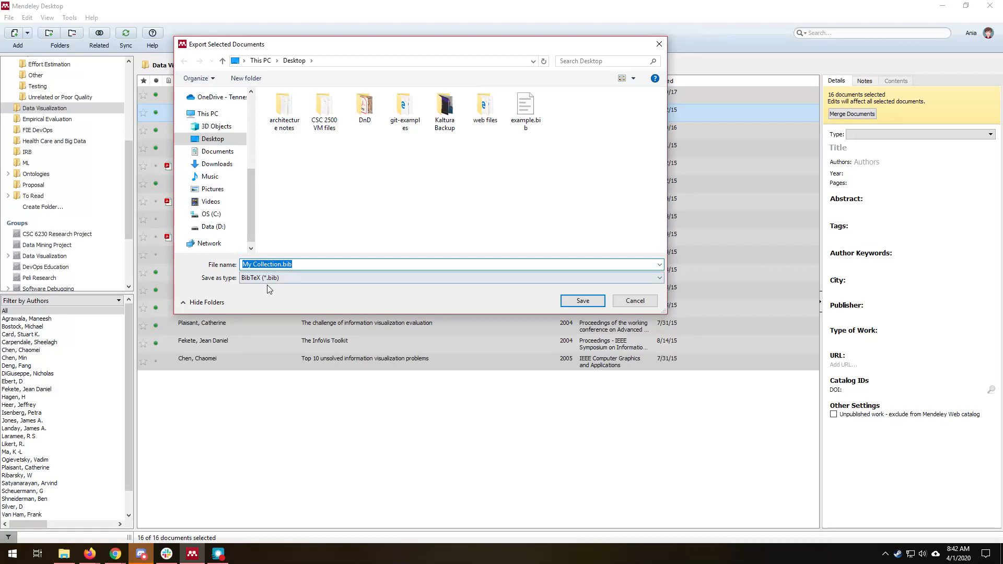
# Step: Choose example.bib on the Desktop as the export file in BibTeX format, and cancel the export
pyautogui.click(533, 133)
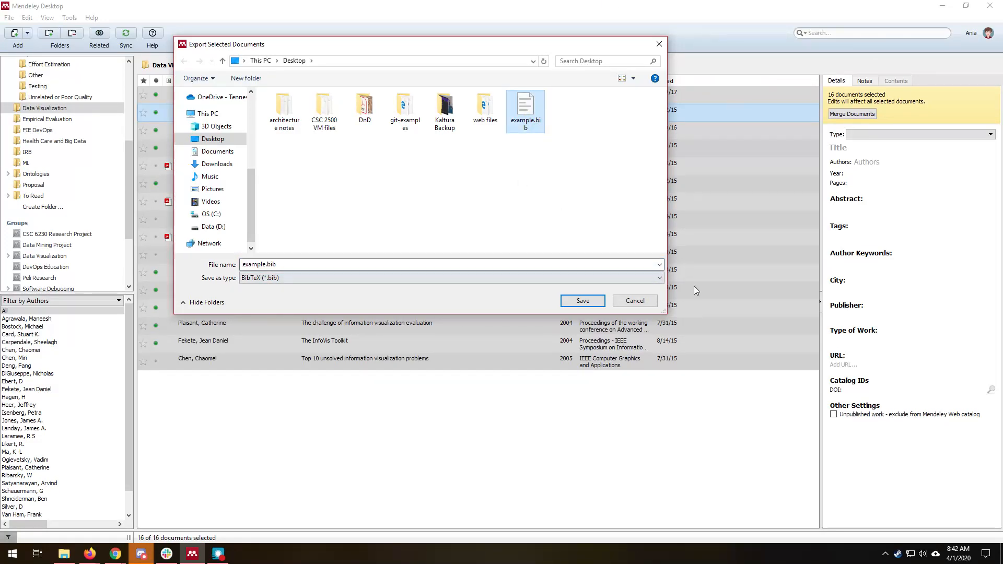
pyautogui.click(381, 279)
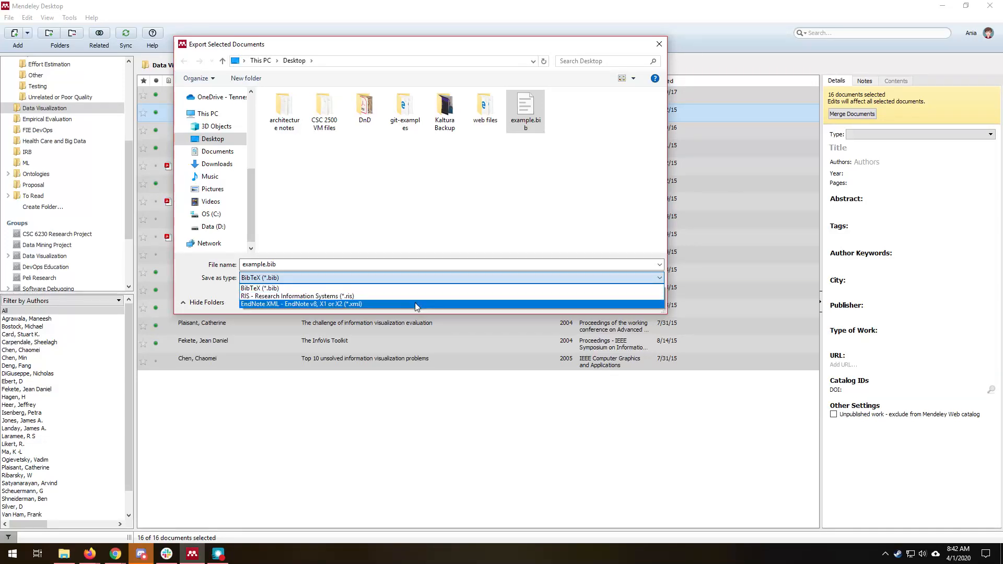
pyautogui.click(453, 289)
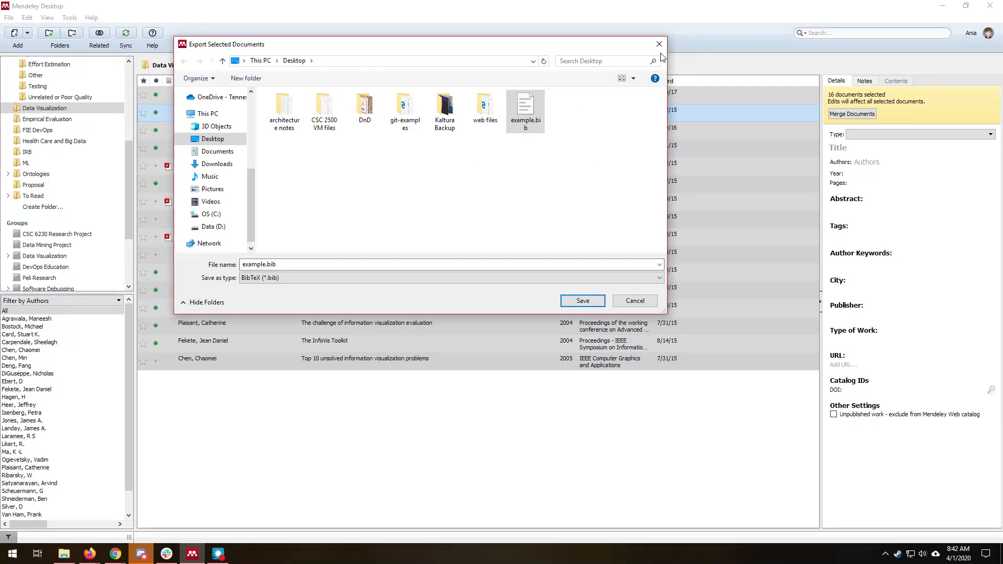
pyautogui.click(634, 301)
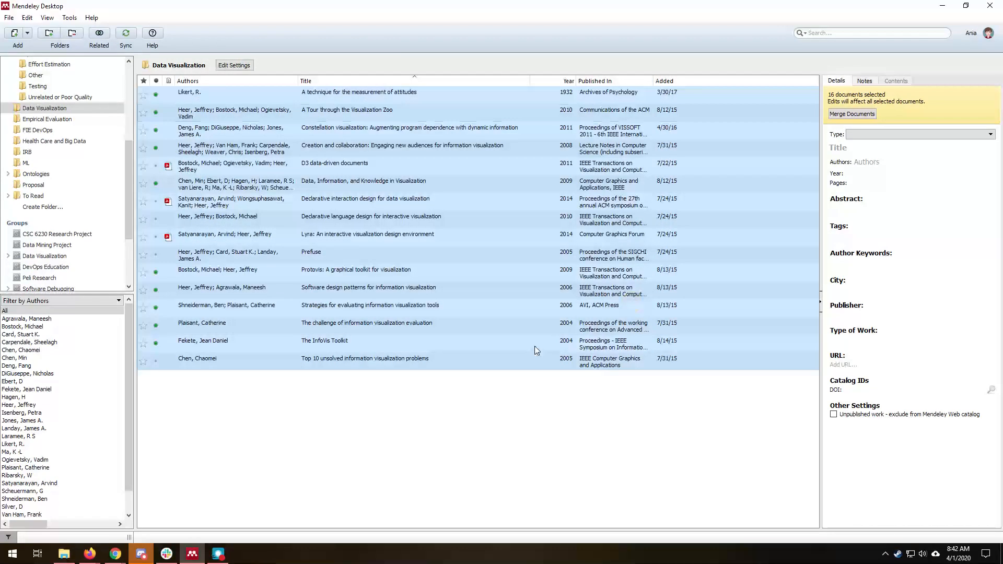
# Step: Switch to Overleaf in the browser and return from the FIE 2019 DevOps project to the project list
pyautogui.click(943, 6)
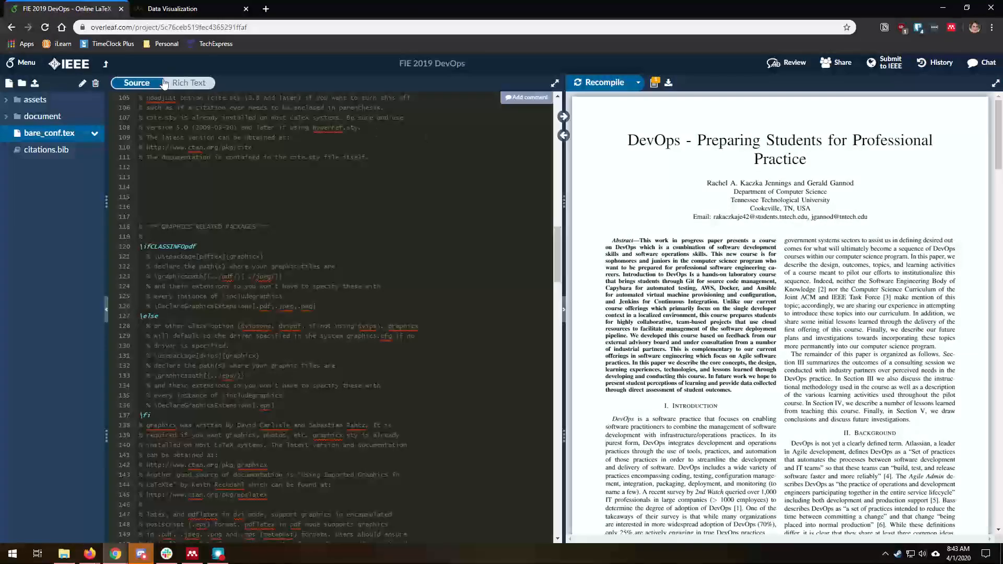
pyautogui.click(21, 63)
pyautogui.click(288, 177)
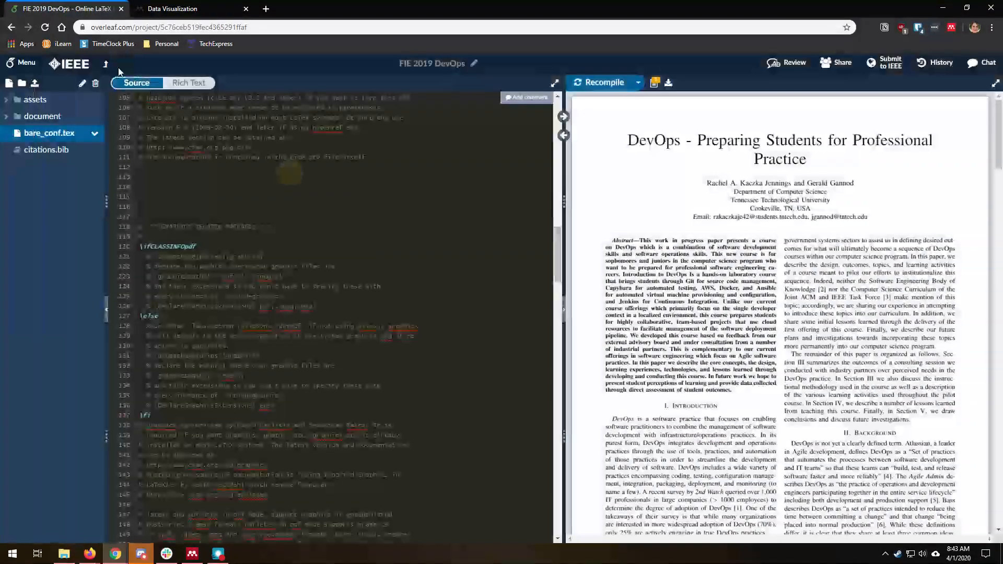
pyautogui.click(106, 63)
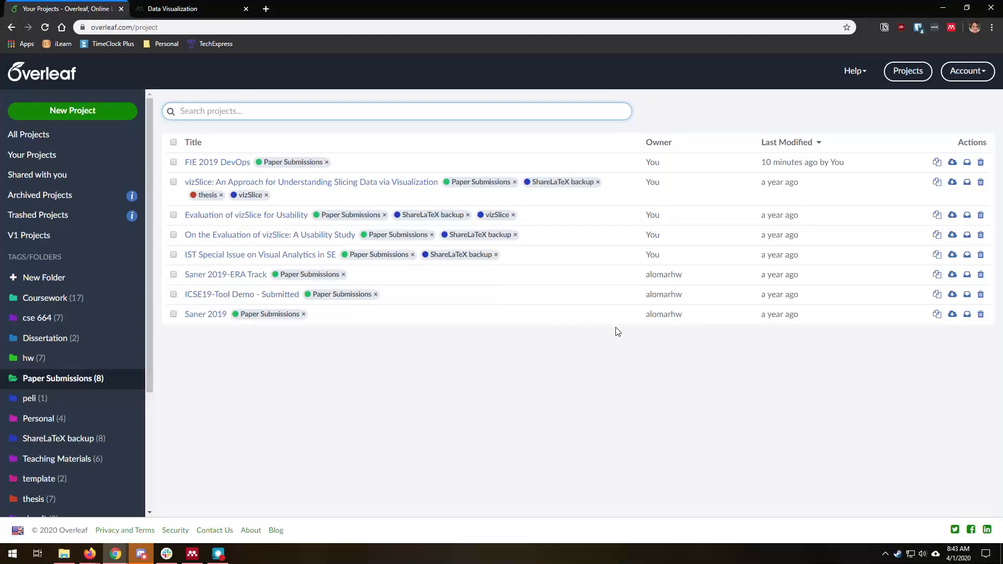
# Step: Open the account settings and examine the Mendeley and Zotero integration sections
pyautogui.click(971, 73)
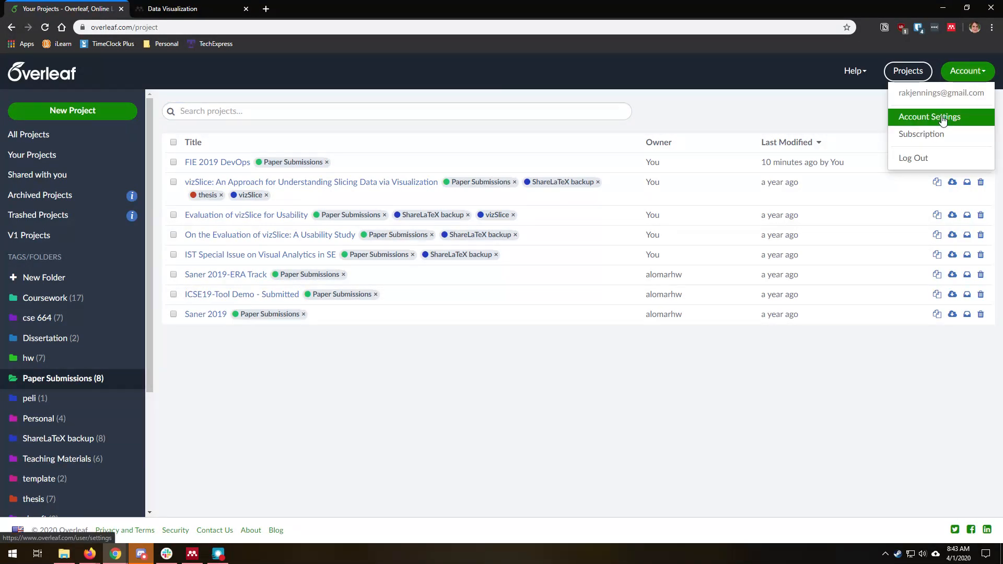
pyautogui.click(978, 124)
pyautogui.scroll(-9, 472, 290)
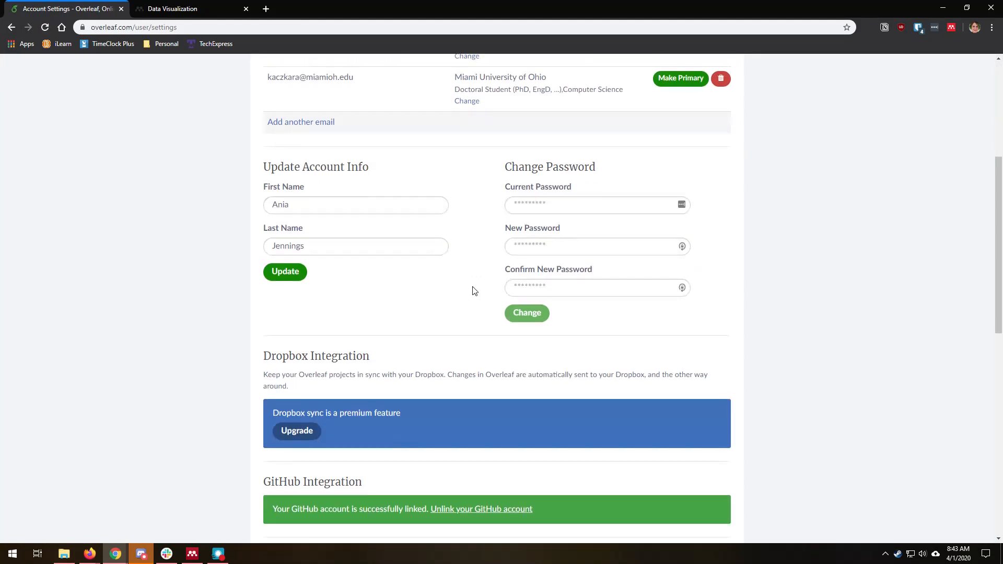
pyautogui.scroll(-2, 474, 291)
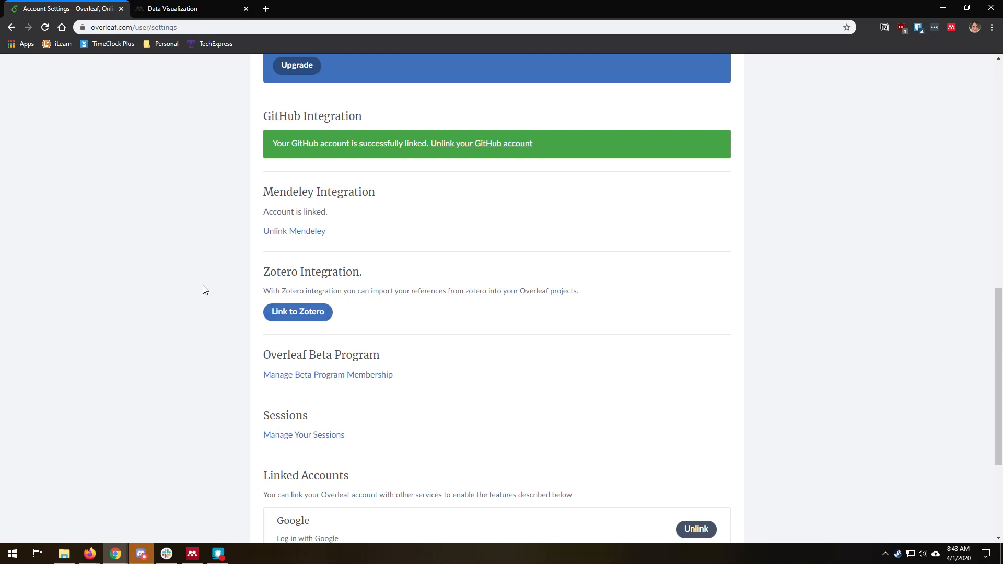
pyautogui.scroll(12, 425, 273)
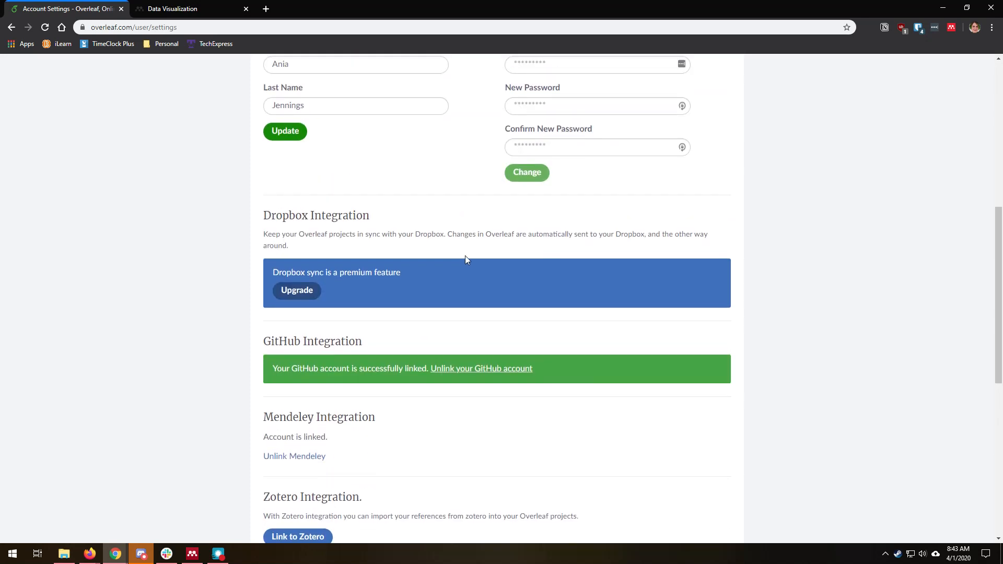
# Step: Reopen the FIE 2019 DevOps project from the project list and open its citations.bib file
pyautogui.click(896, 73)
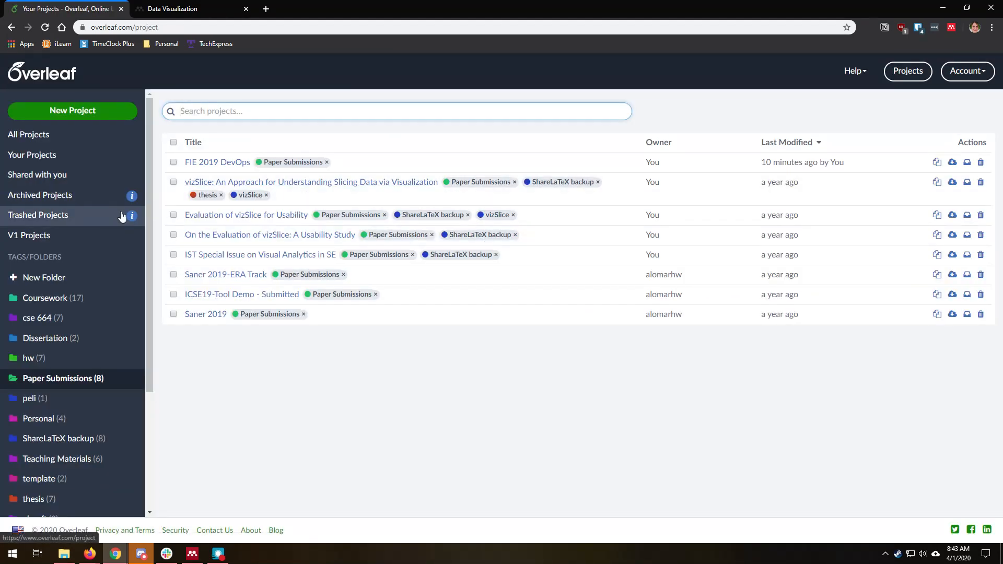
pyautogui.click(216, 163)
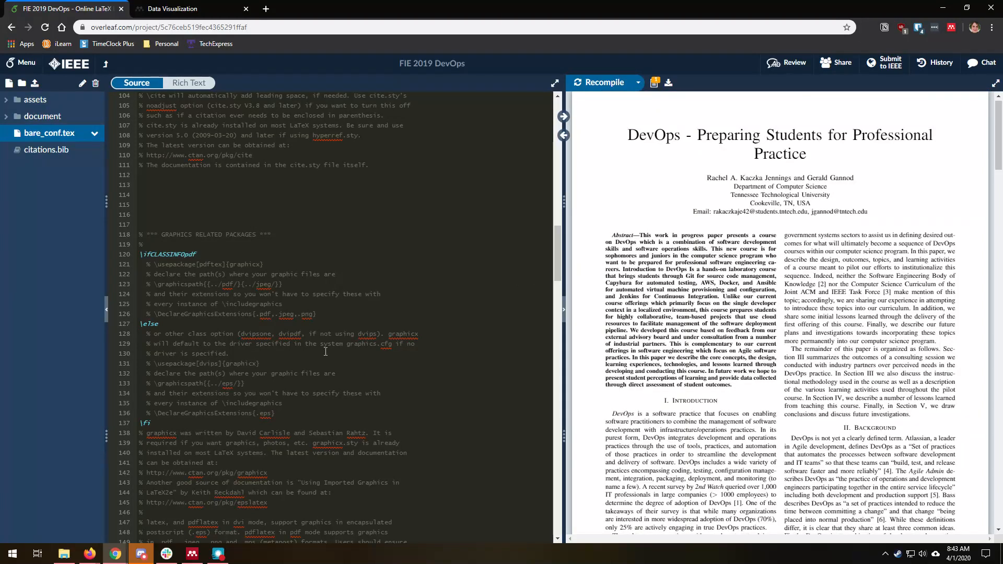
pyautogui.scroll(-4, 607, 308)
pyautogui.scroll(4, 607, 292)
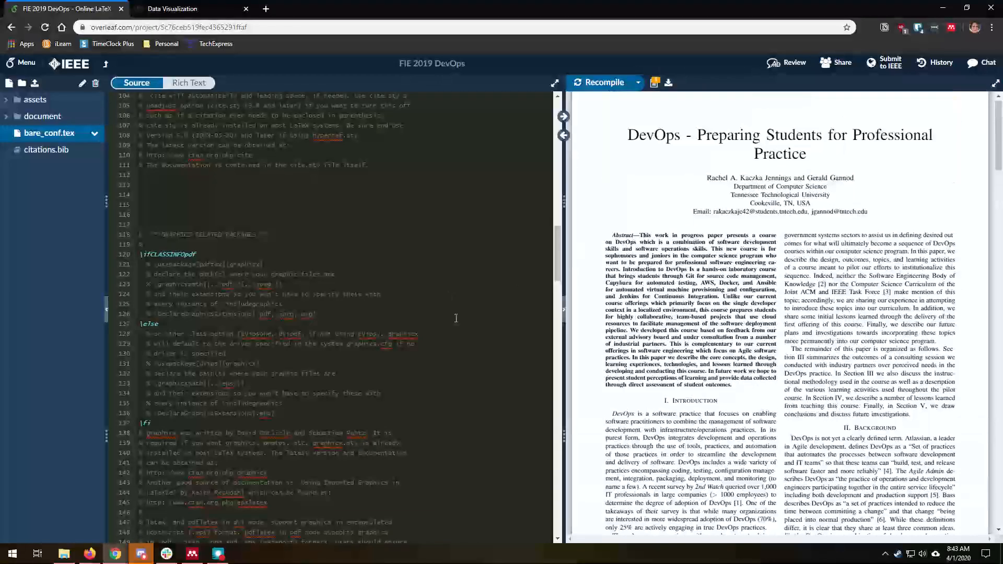
pyautogui.click(46, 149)
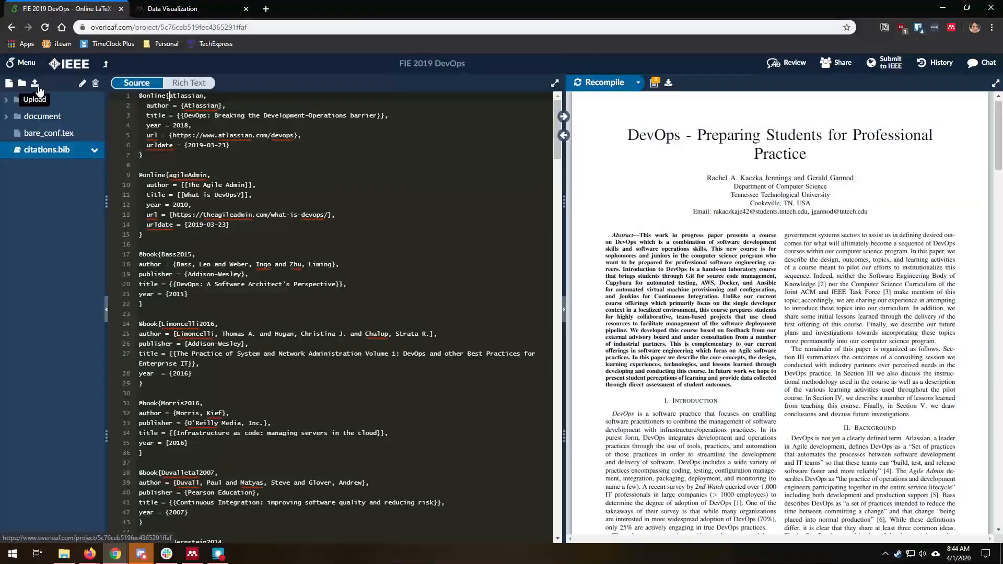
# Step: Try to upload example.bib from the Desktop folder to the project
pyautogui.click(35, 85)
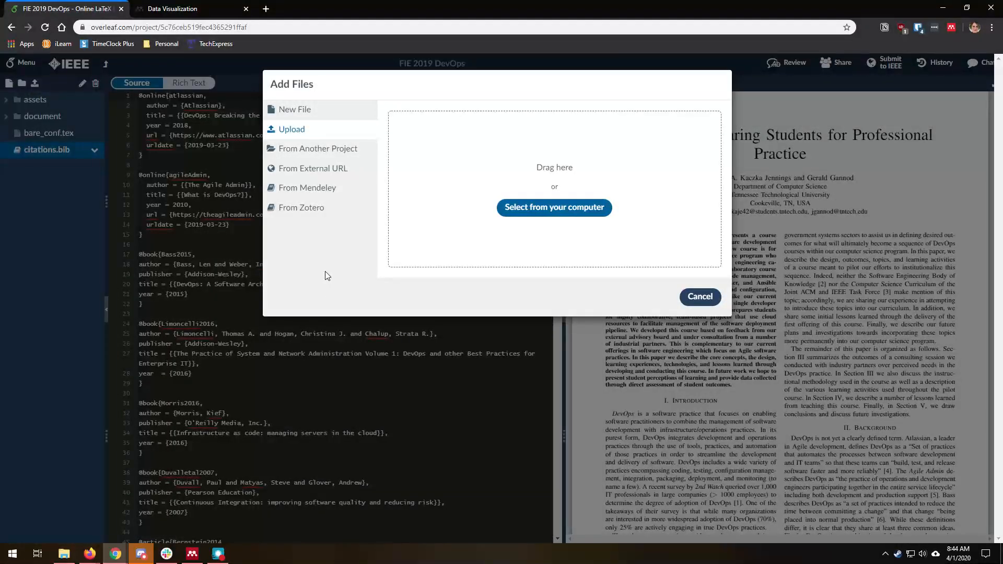
pyautogui.click(700, 296)
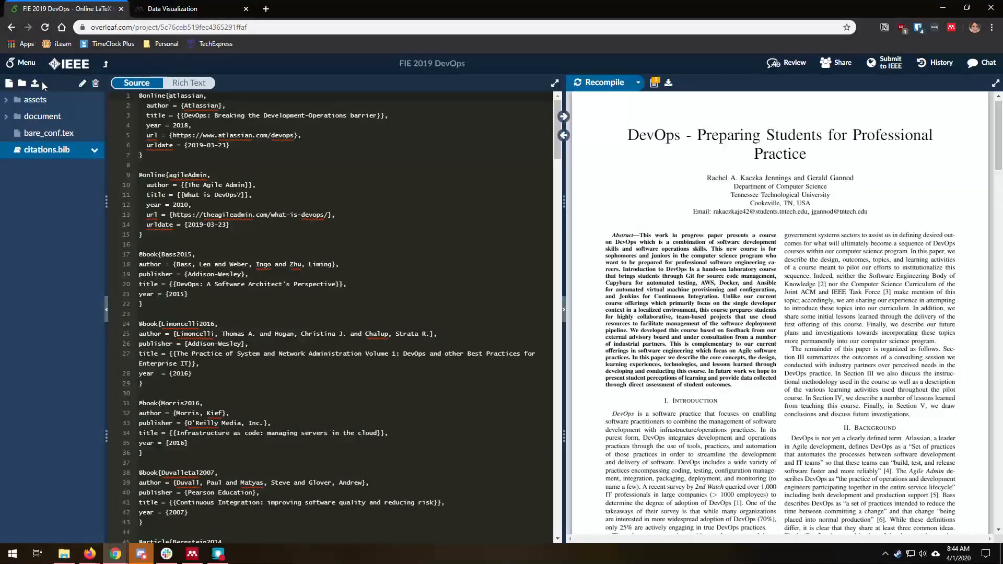
pyautogui.click(35, 83)
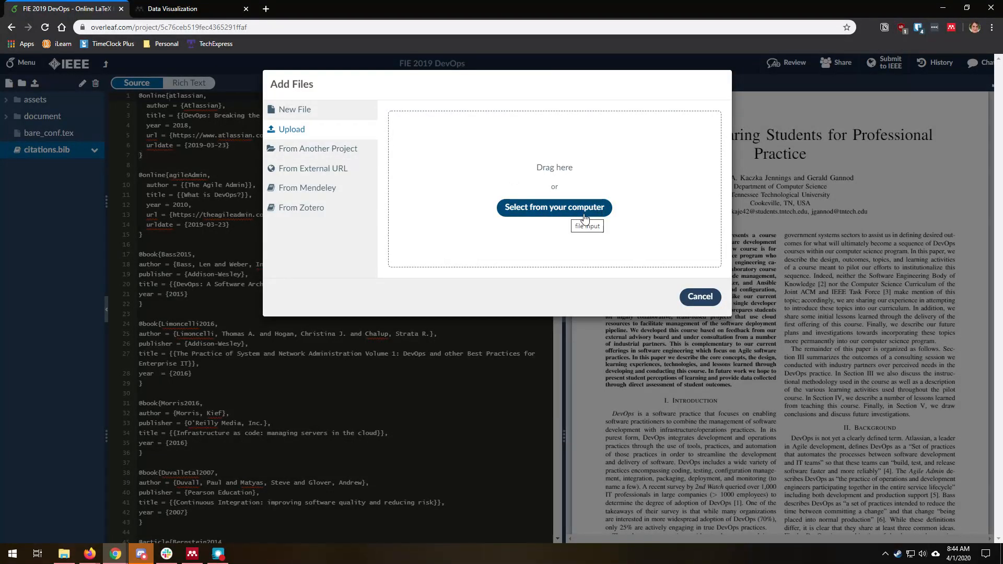
pyautogui.click(526, 209)
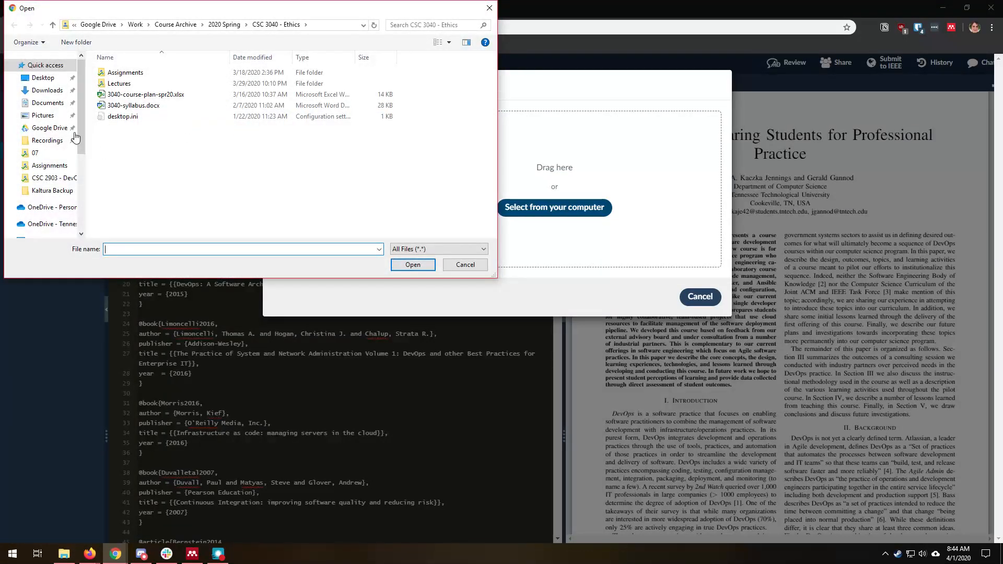
pyautogui.click(43, 77)
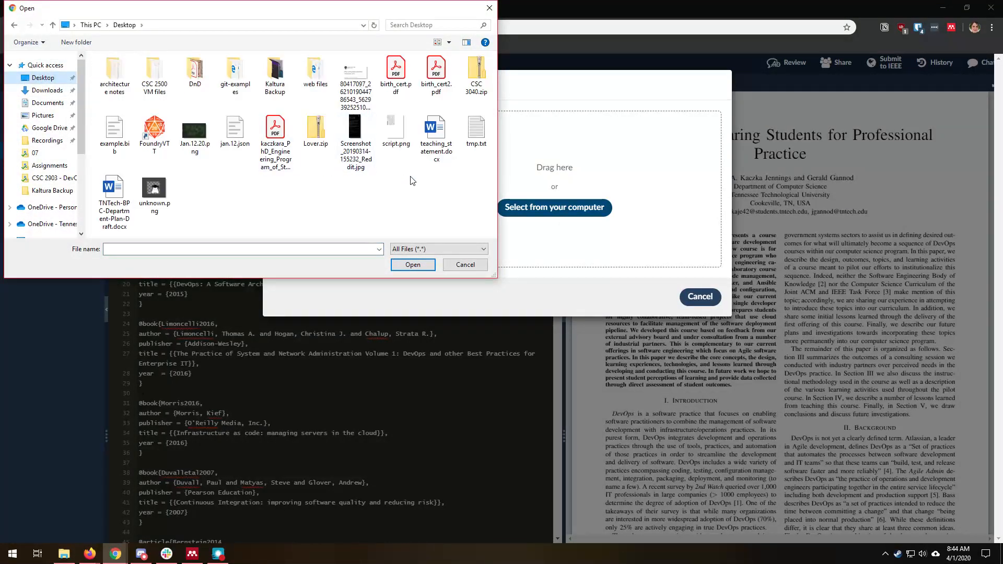
pyautogui.click(114, 133)
pyautogui.click(465, 265)
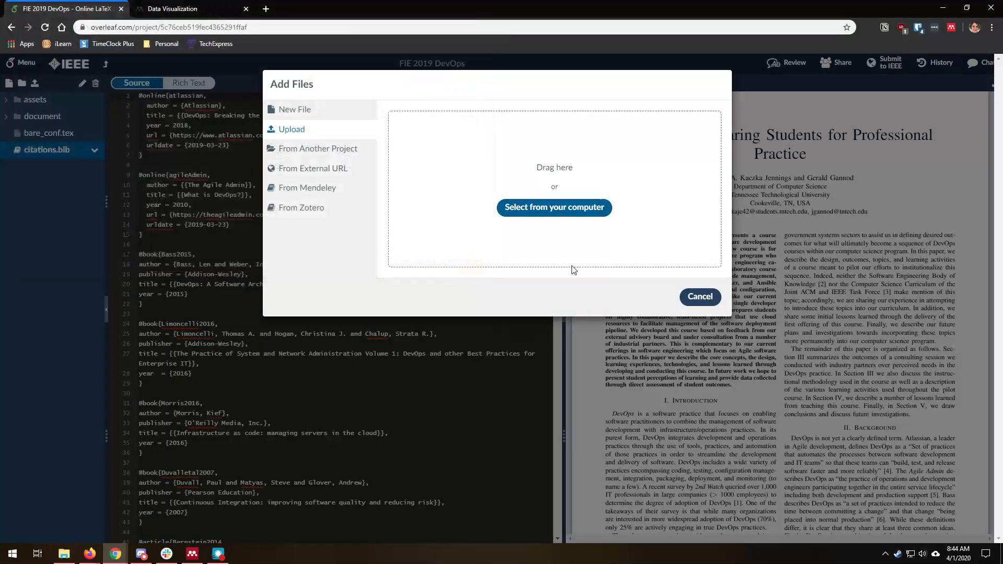
# Step: Try to import a BibTeX file named references.bib from the Mendeley account's Data Visualization group
pyautogui.click(334, 188)
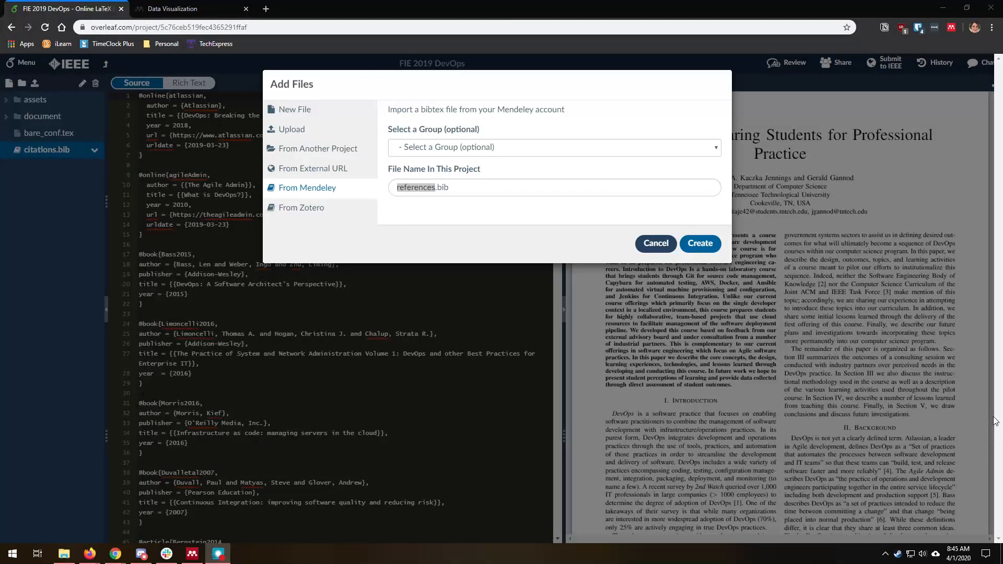
pyautogui.click(434, 151)
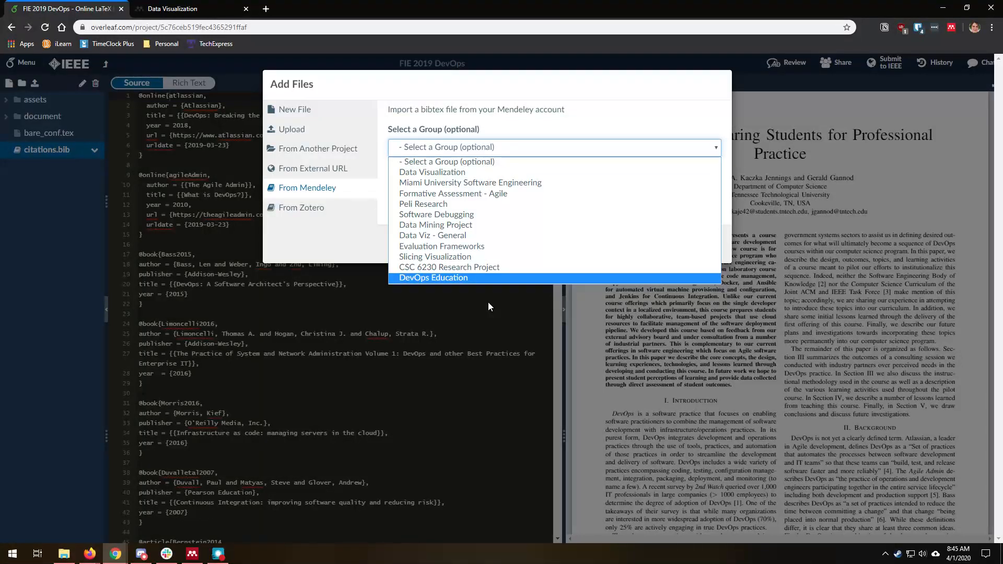
pyautogui.click(547, 149)
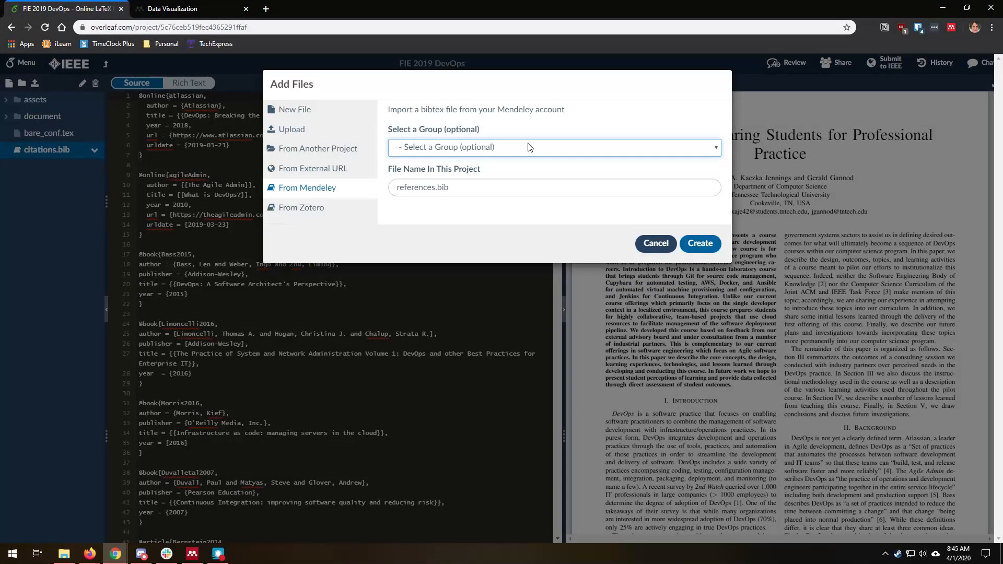
pyautogui.click(529, 146)
pyautogui.click(538, 173)
pyautogui.click(654, 243)
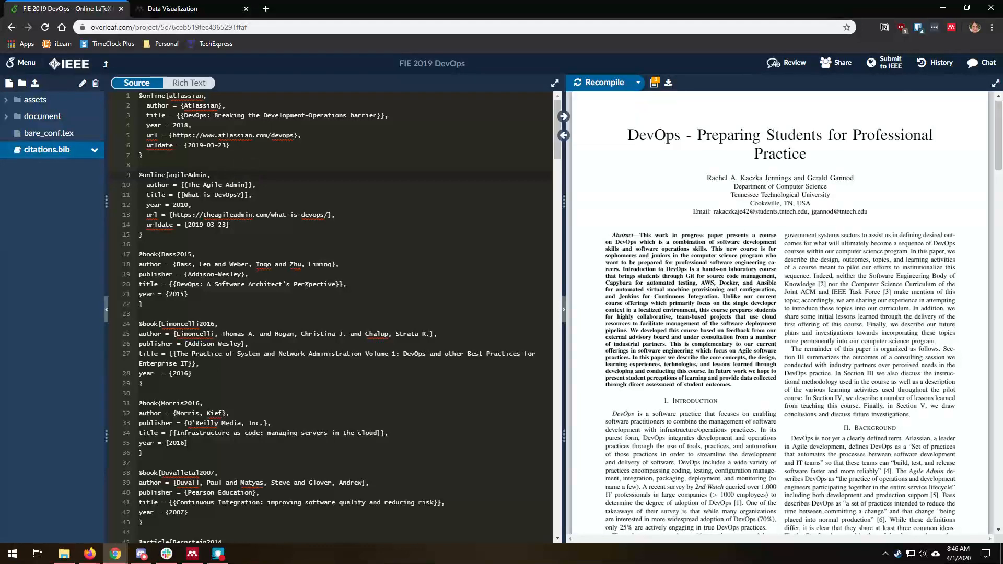
# Step: Open the project "vizSlice: An Approach for Understanding Slicing Data via Visualization" and view its MyCollection.bib file
pyautogui.click(104, 66)
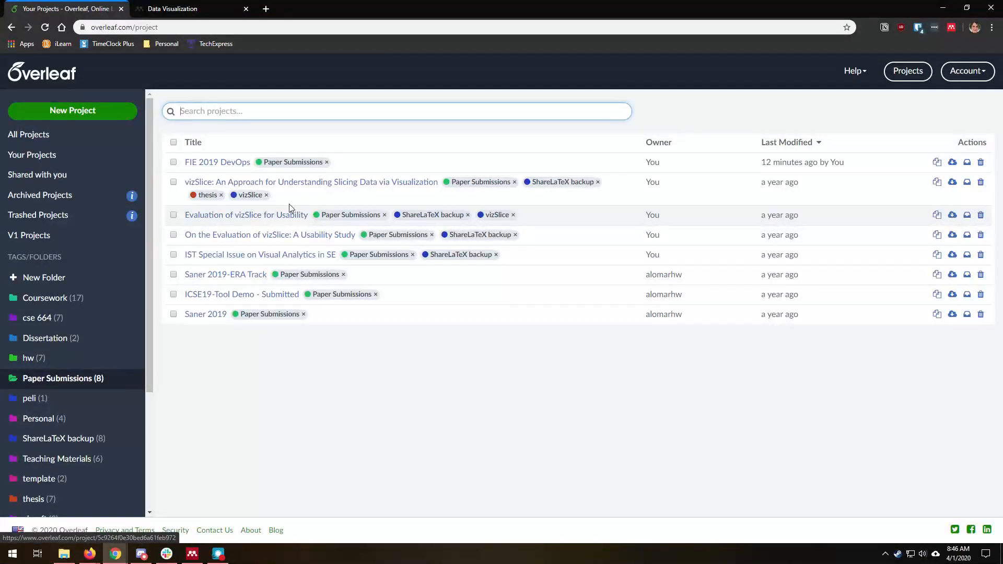
pyautogui.click(330, 183)
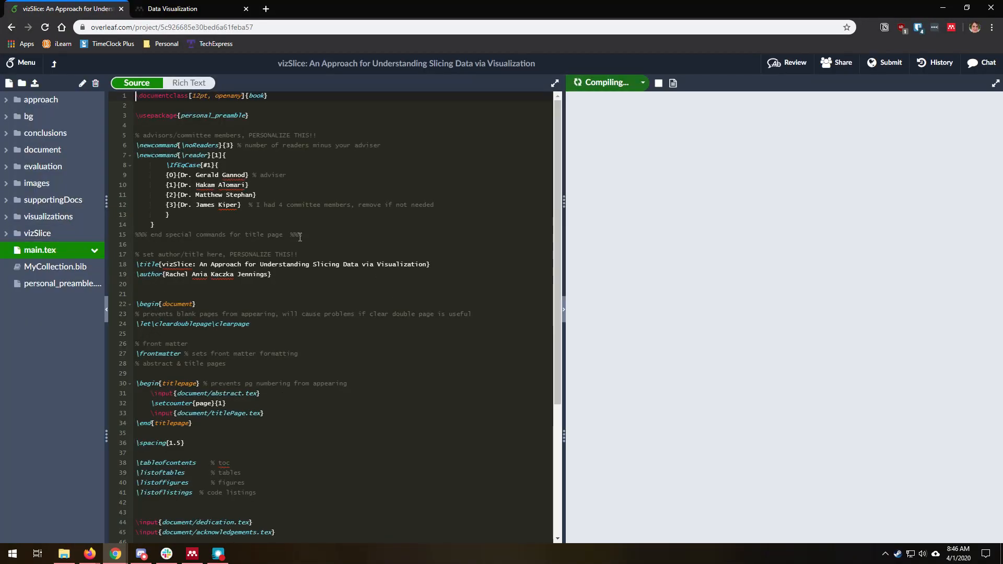
pyautogui.click(50, 267)
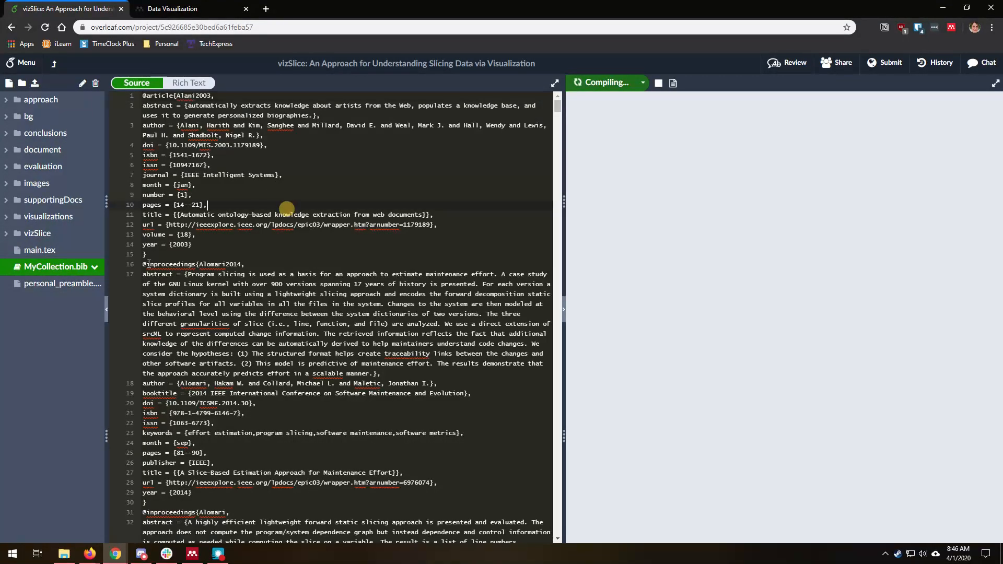
pyautogui.click(197, 255)
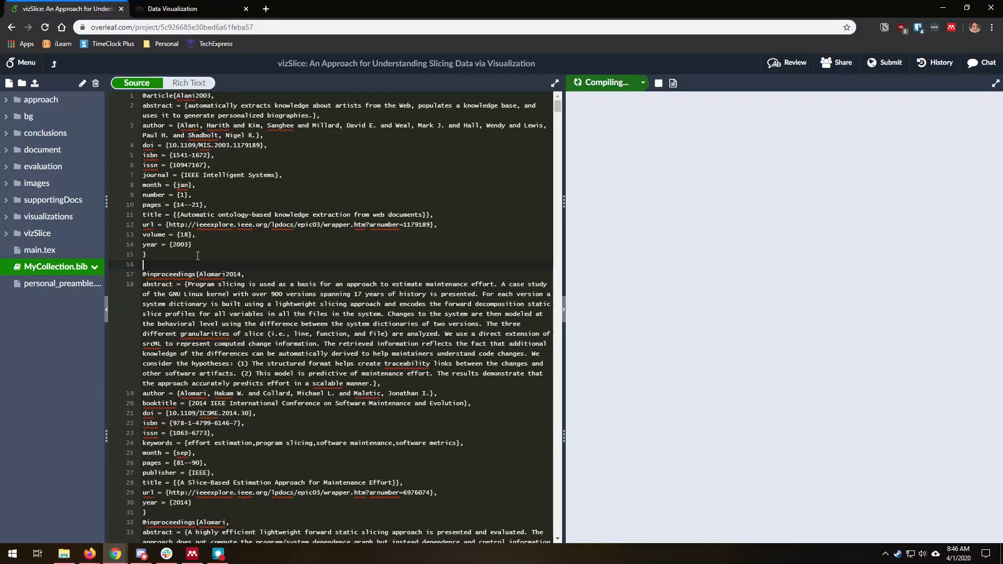
pyautogui.press('F5')
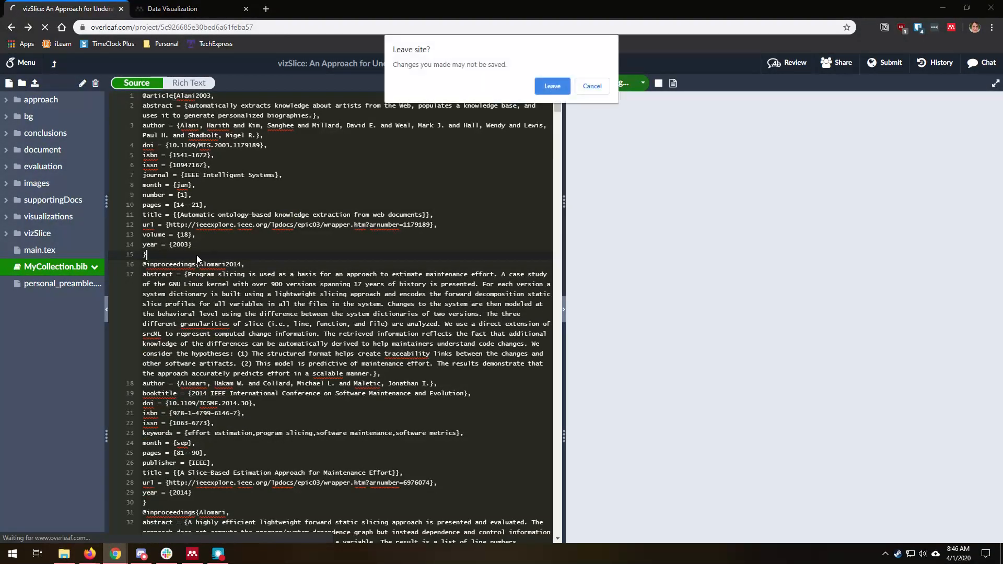
pyautogui.click(593, 86)
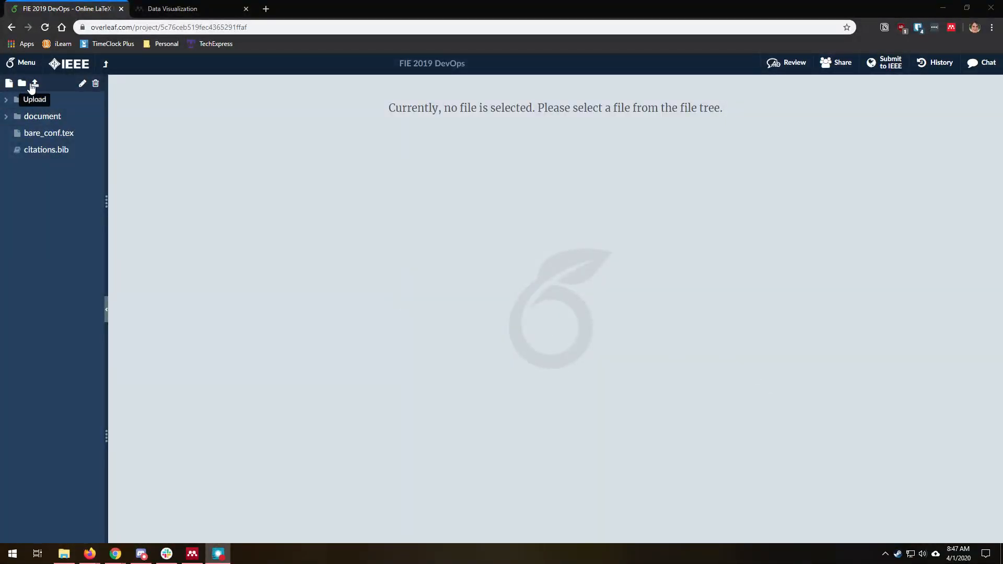
# Step: In the FIE 2019 DevOps project, import the Mendeley account's Data Visualization group as references.bib
pyautogui.click(43, 136)
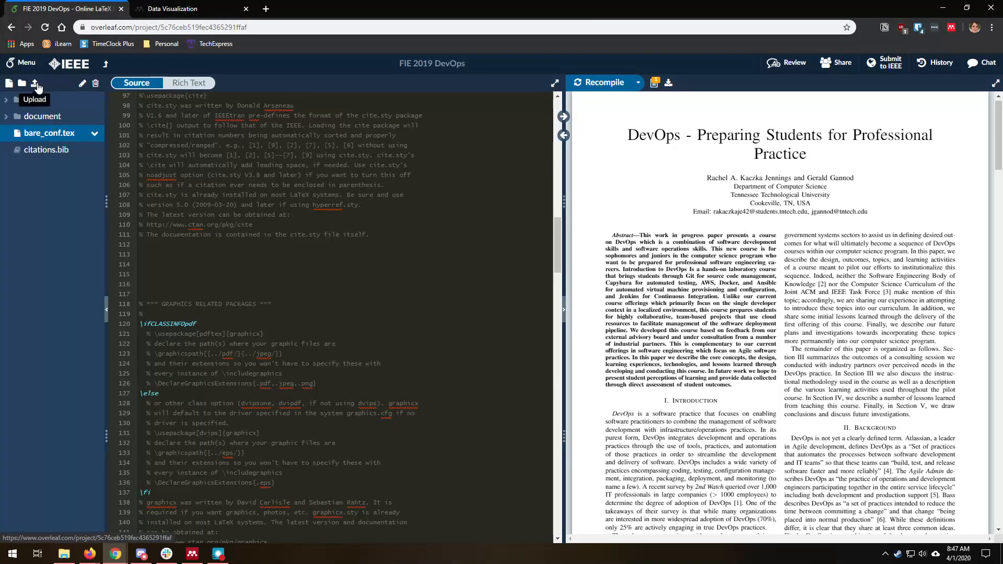
pyautogui.click(36, 85)
pyautogui.click(309, 188)
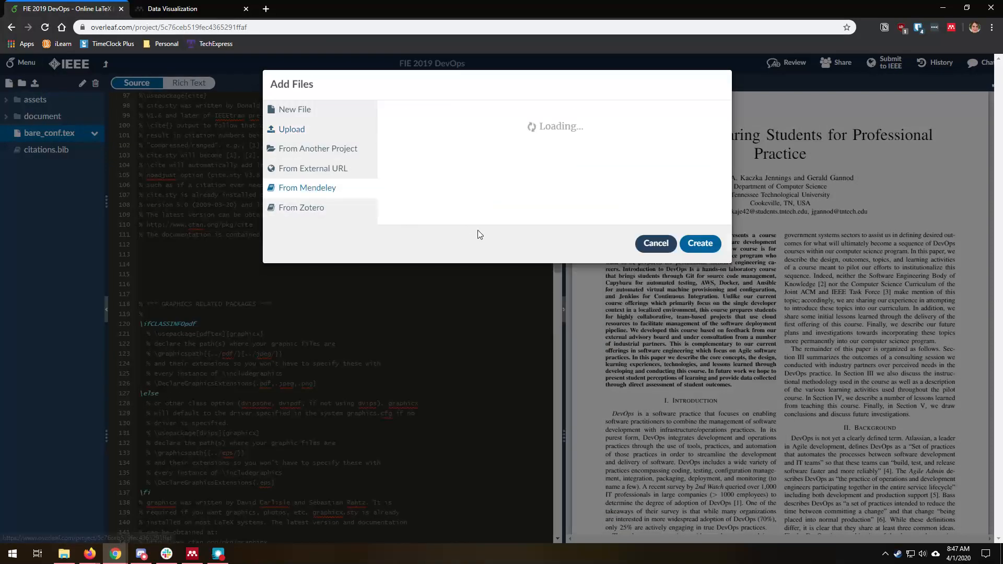
pyautogui.click(506, 146)
pyautogui.click(486, 172)
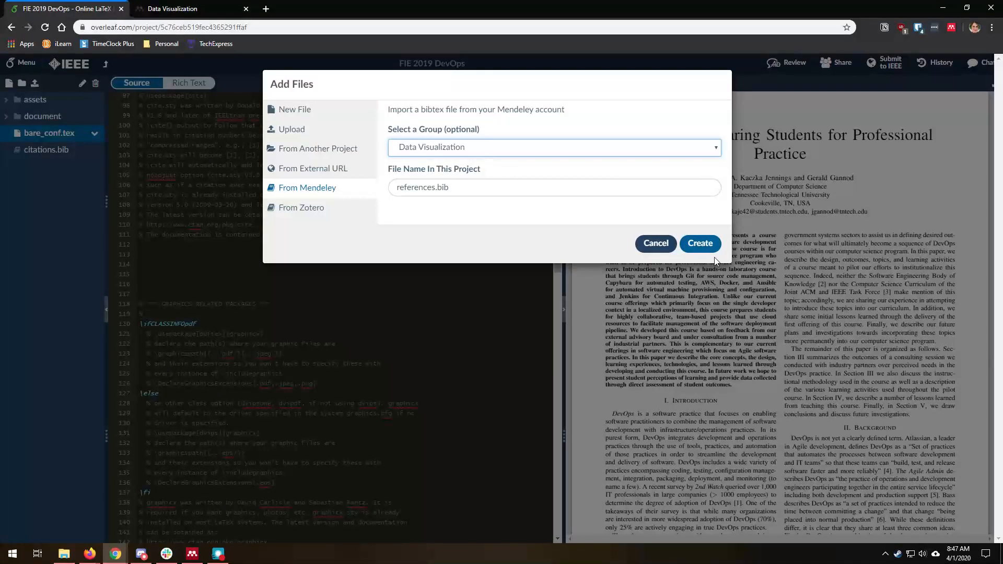
pyautogui.moveTo(448, 187); pyautogui.dragTo(377, 180)
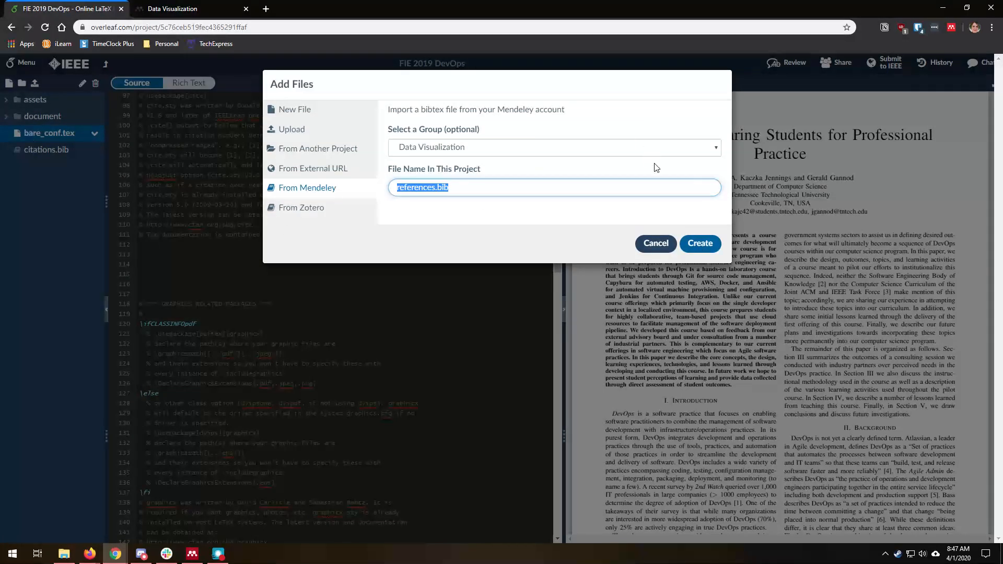
pyautogui.click(700, 244)
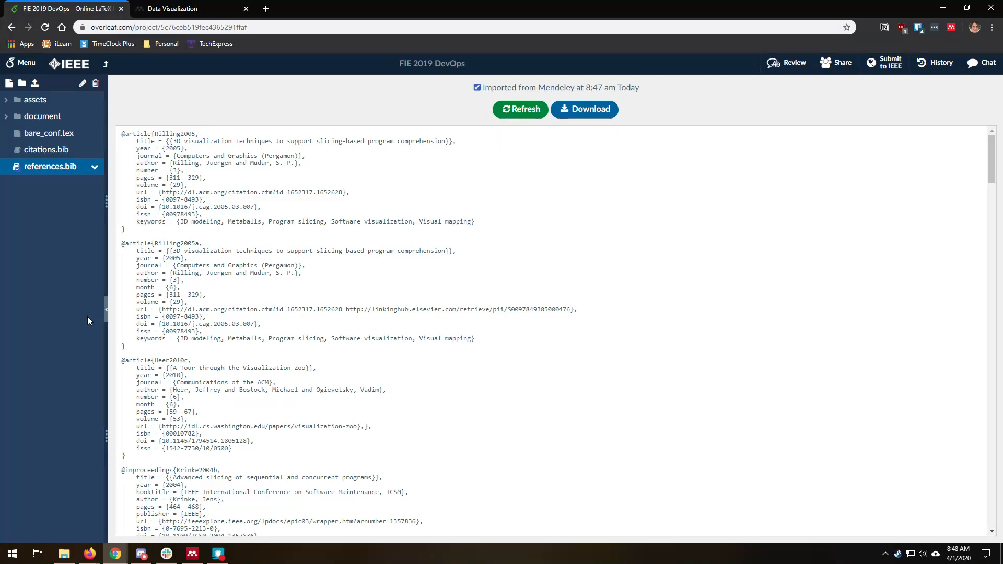
# Step: Compare the entries in citations.bib with those in the imported references.bib file
pyautogui.click(46, 150)
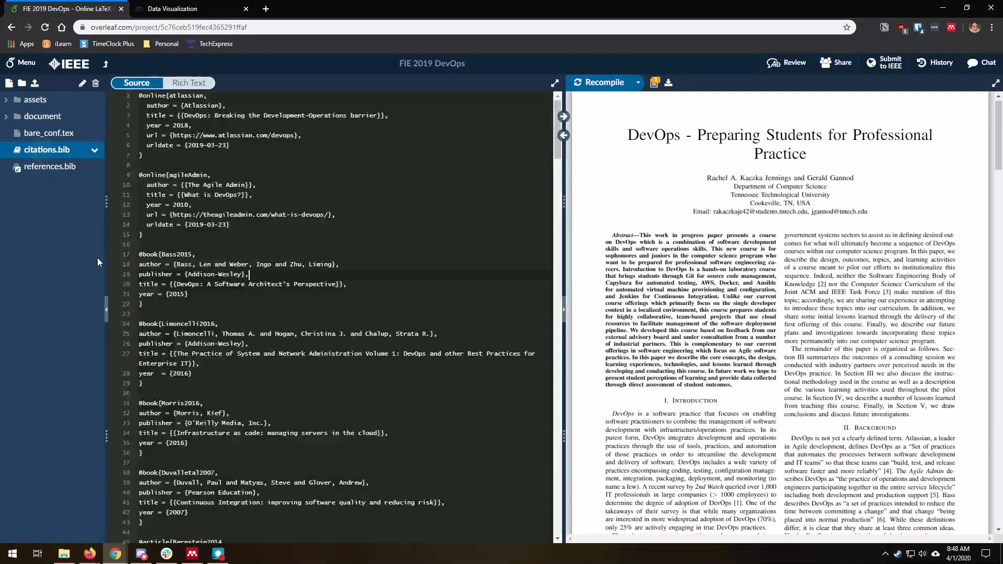
pyautogui.click(59, 172)
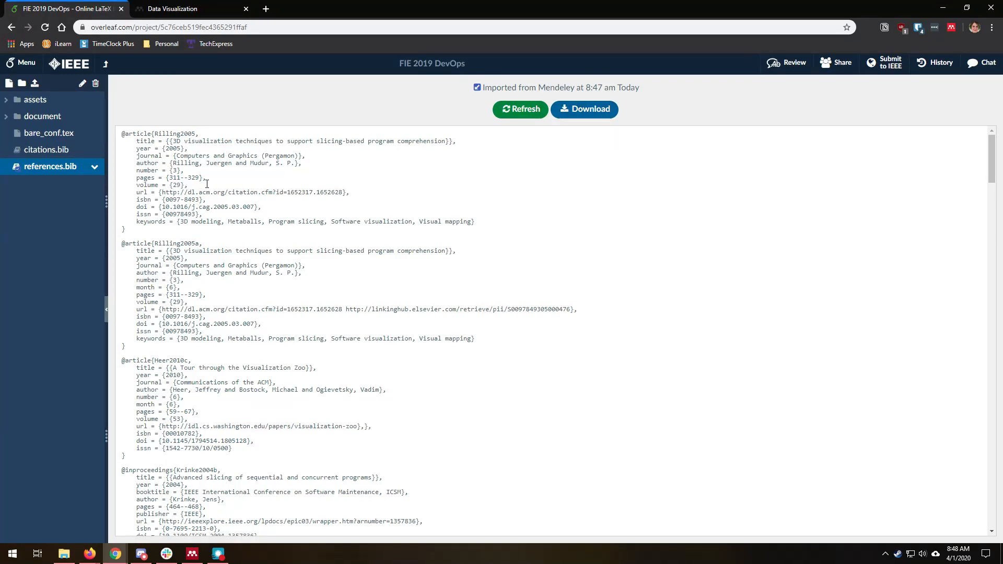
pyautogui.scroll(-7, 209, 250)
pyautogui.scroll(6, 253, 261)
pyautogui.click(49, 150)
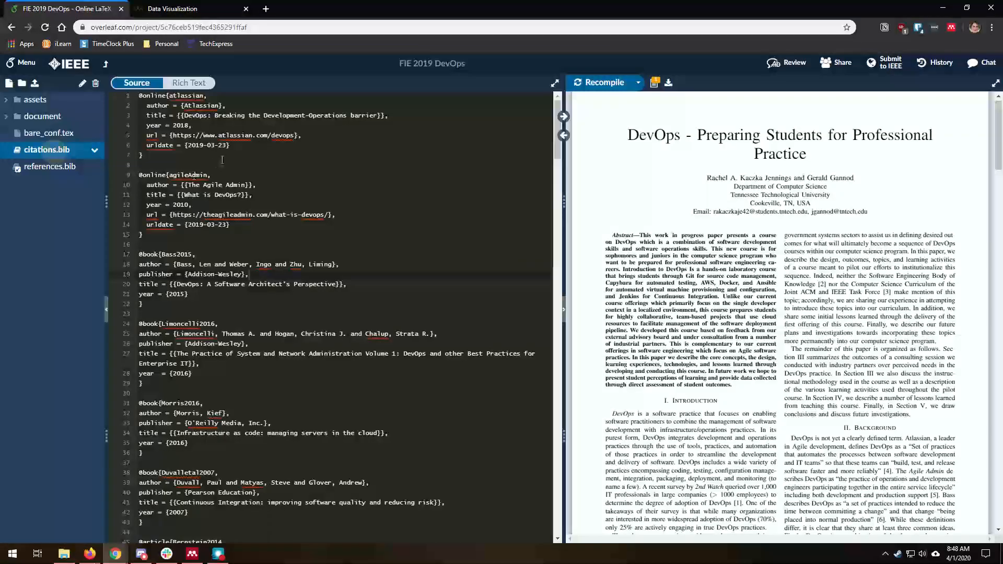
# Step: Delete the imported references.bib file from the project
pyautogui.click(49, 166)
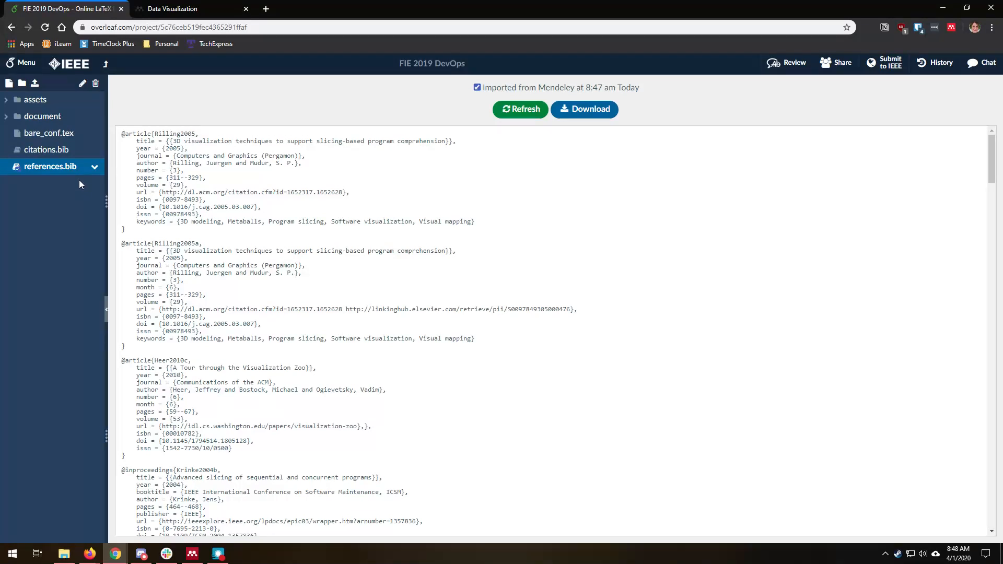
pyautogui.click(94, 167)
pyautogui.click(91, 211)
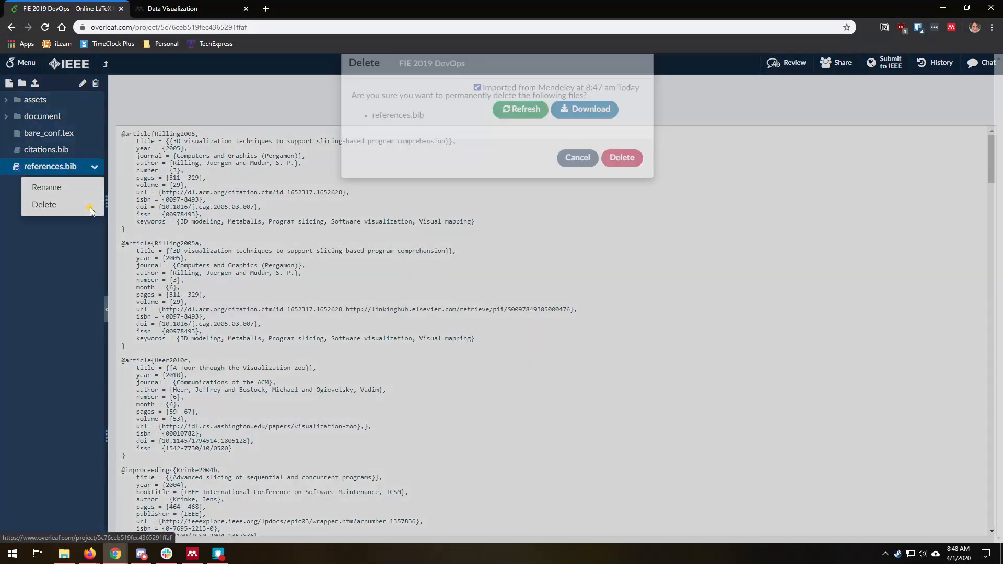
pyautogui.click(621, 179)
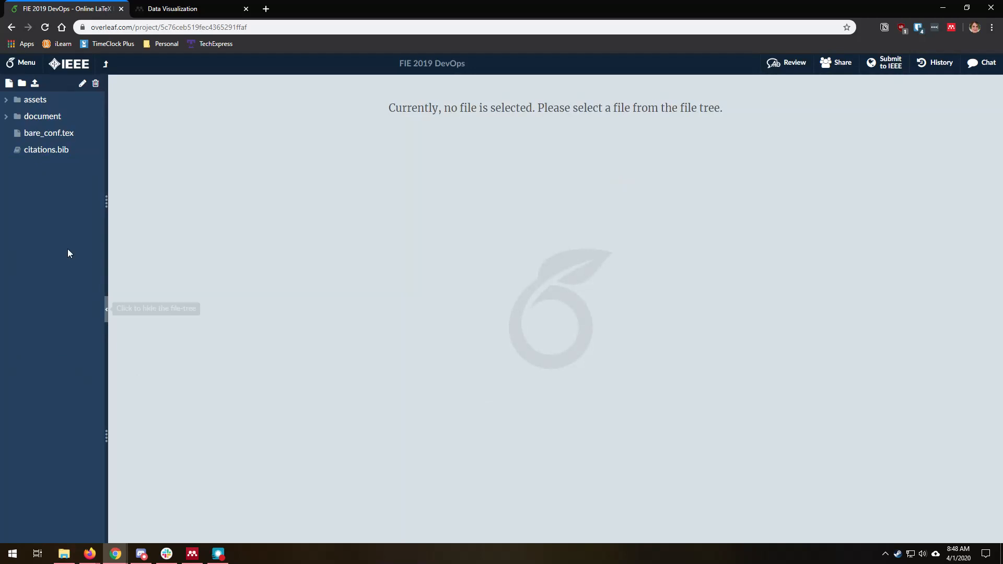
# Step: Open bare_conf.tex and examine it from the document class and packages through to the bibliography commands near its end
pyautogui.click(58, 150)
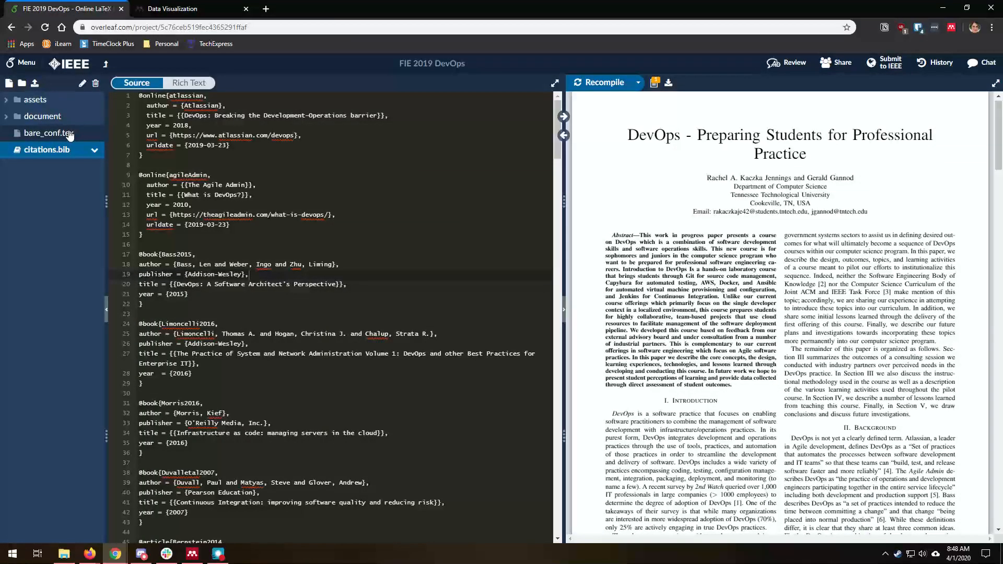
pyautogui.click(70, 135)
pyautogui.scroll(6, 384, 260)
pyautogui.scroll(-1, 391, 265)
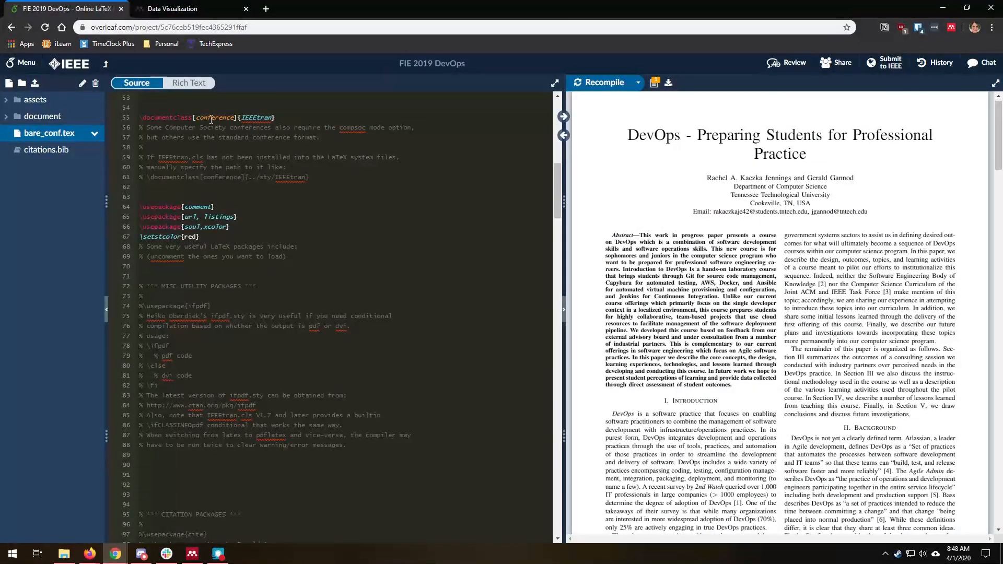
pyautogui.scroll(-2, 381, 322)
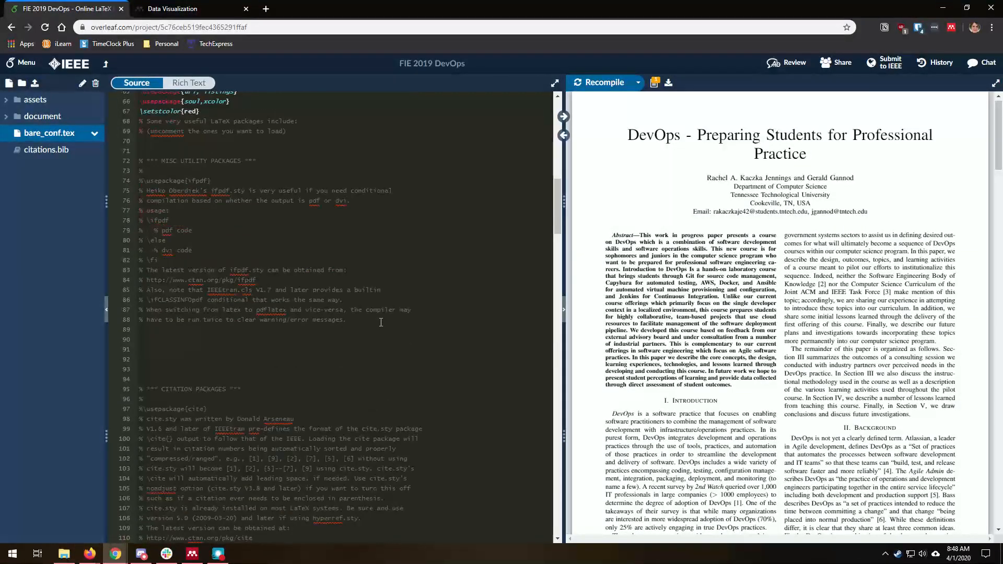
pyautogui.scroll(2, 380, 323)
pyautogui.scroll(2, 243, 297)
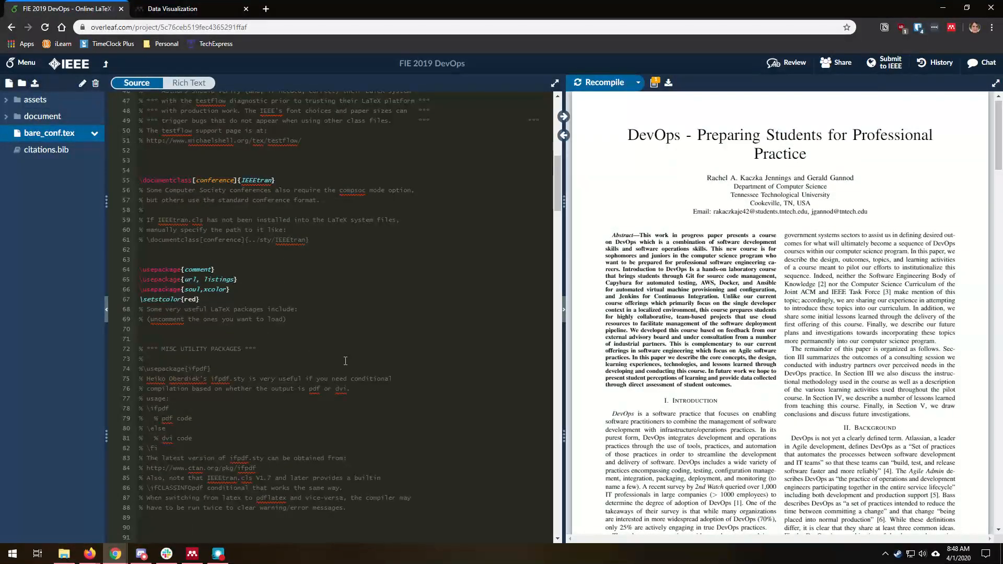
pyautogui.scroll(-15, 345, 361)
pyautogui.scroll(-15, 286, 362)
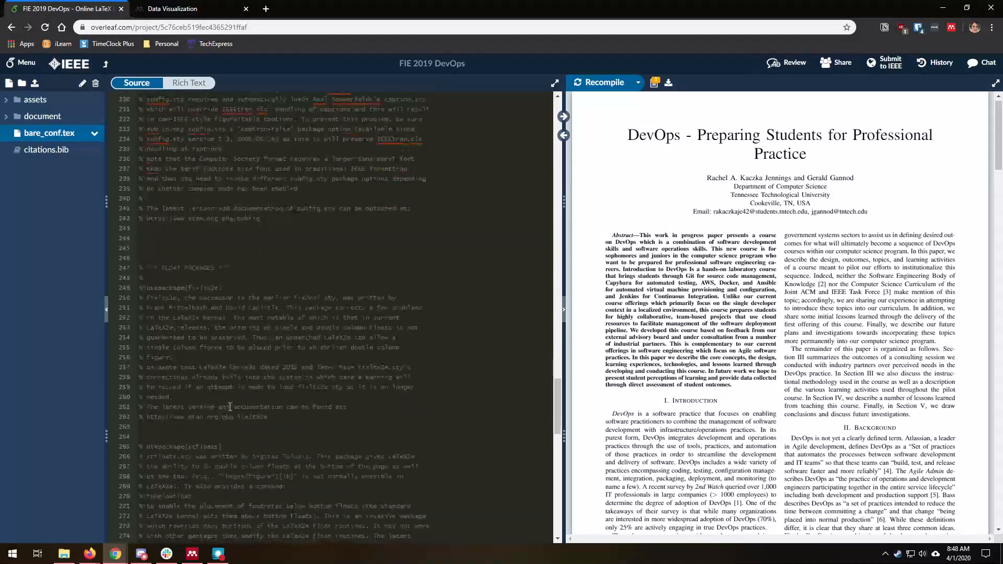
pyautogui.scroll(-11, 229, 407)
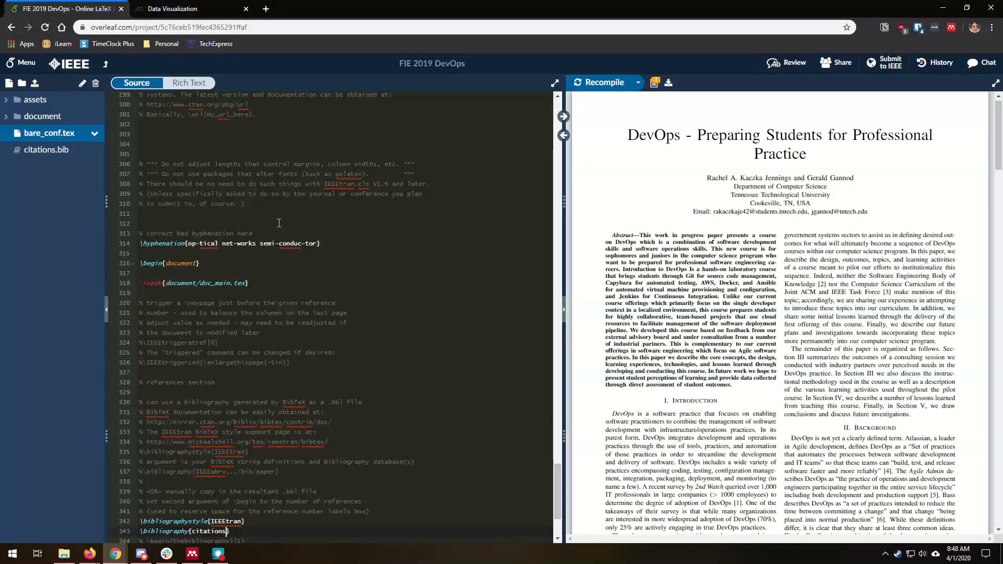
pyautogui.scroll(2, 268, 220)
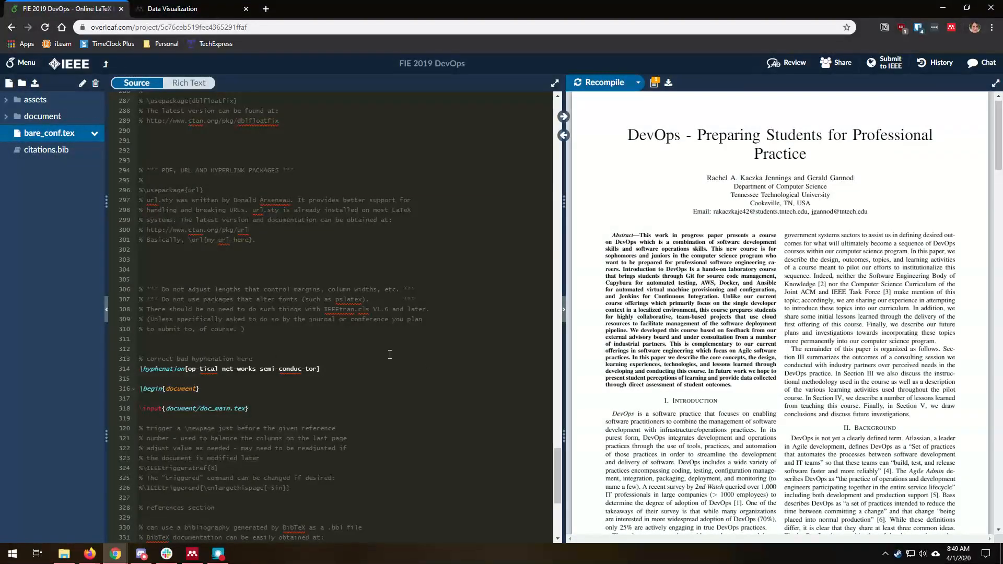
pyautogui.scroll(1, 339, 292)
pyautogui.scroll(1, 294, 228)
pyautogui.scroll(-2, 327, 333)
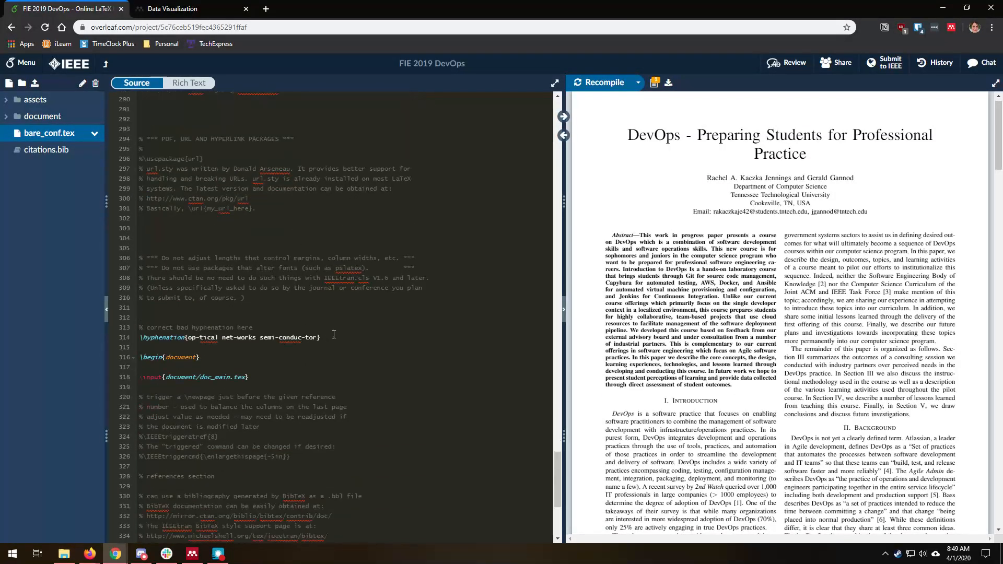
pyautogui.scroll(-6, 397, 329)
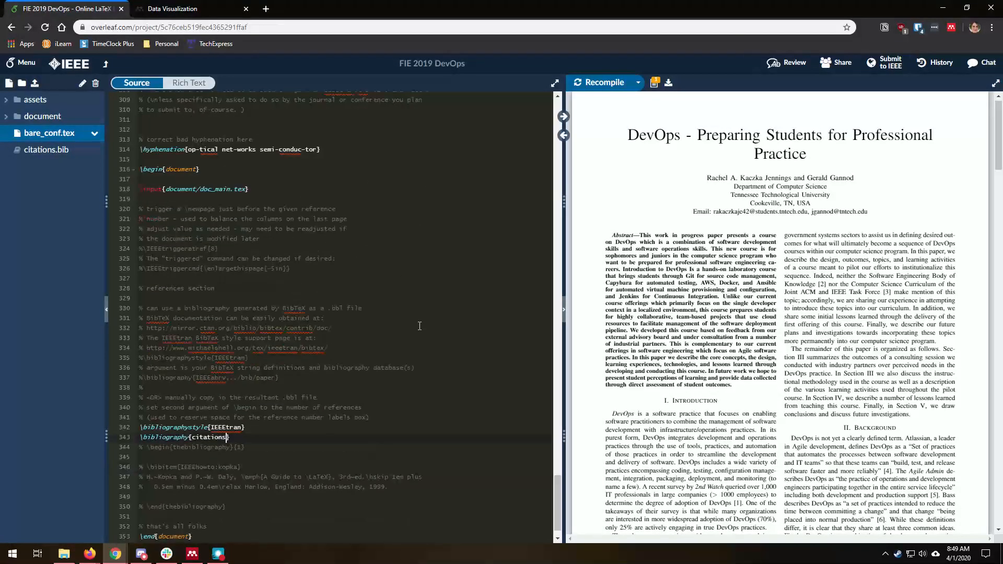
pyautogui.scroll(-2, 411, 321)
pyautogui.scroll(1, 313, 229)
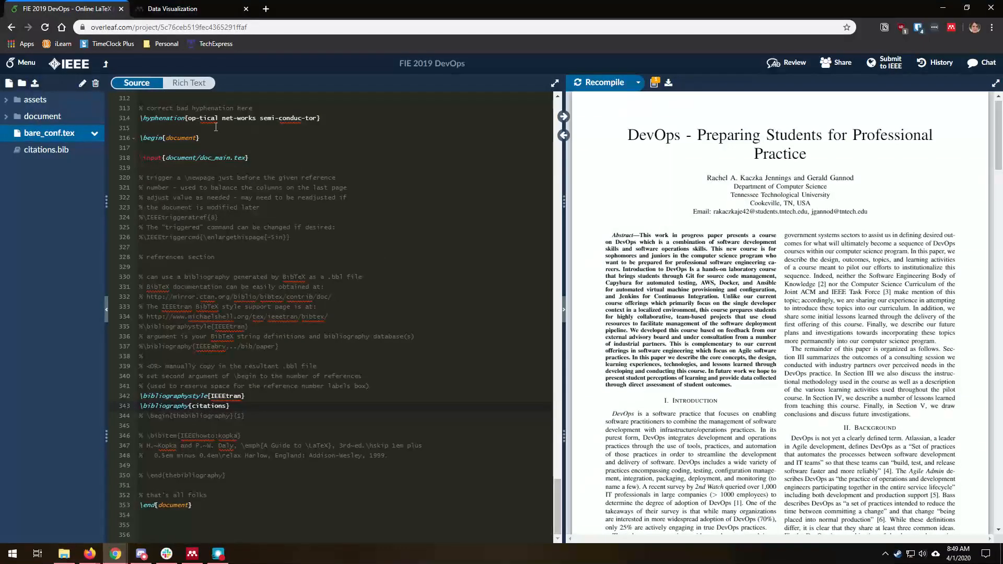
# Step: Highlight the \begin{document} line and the \bibliographystyle{IEEEtran} and \bibliography{citations} lines in bare_conf.tex to examine how references are included
pyautogui.moveTo(228, 137); pyautogui.dragTo(140, 139)
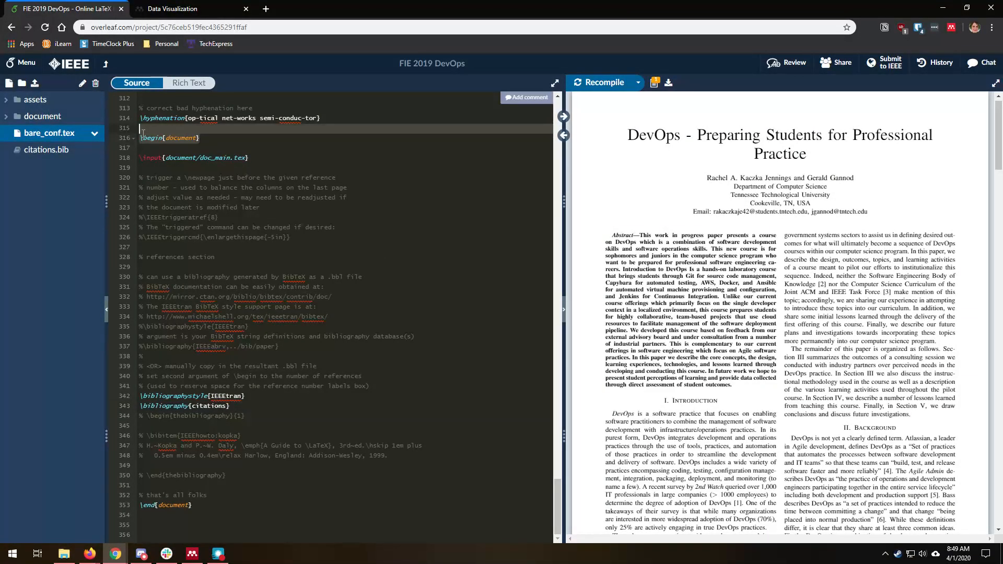
pyautogui.click(252, 158)
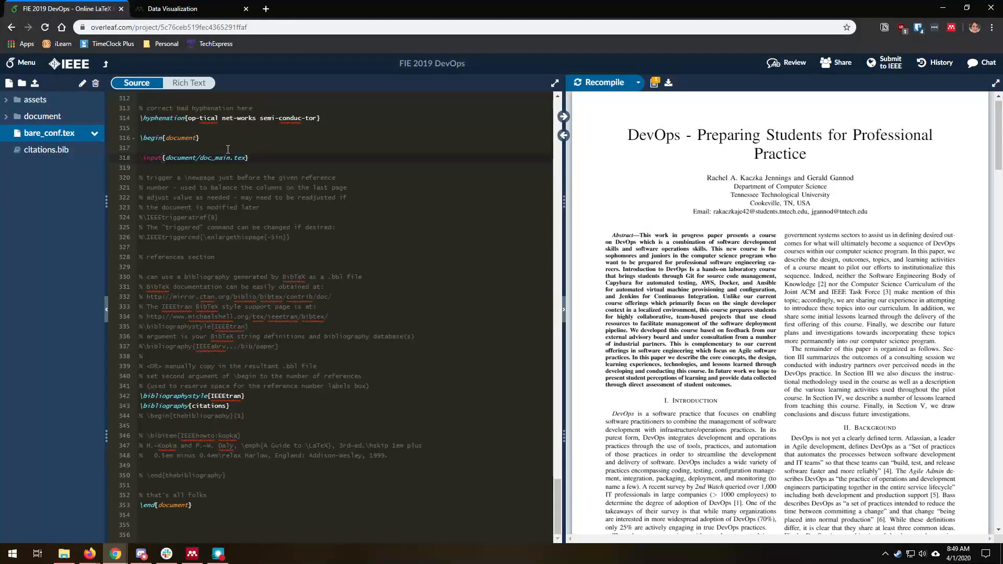
pyautogui.scroll(-1, 380, 188)
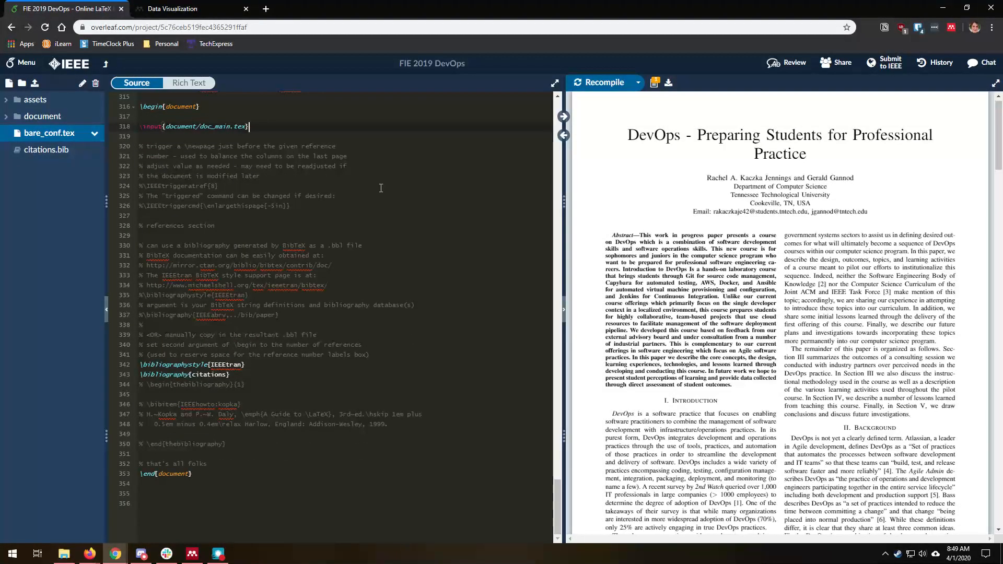
pyautogui.scroll(-2, 302, 311)
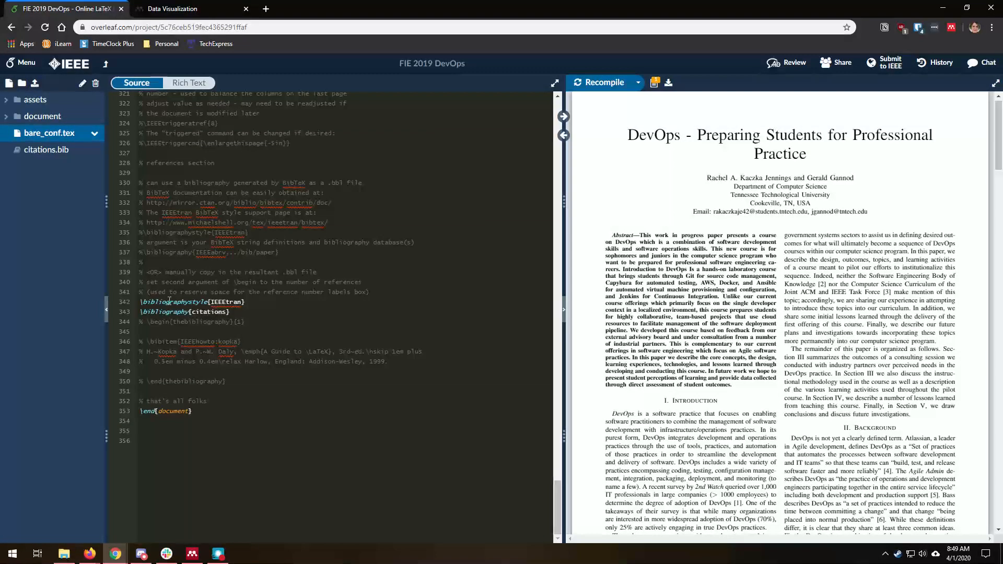
pyautogui.moveTo(251, 321); pyautogui.dragTo(140, 302)
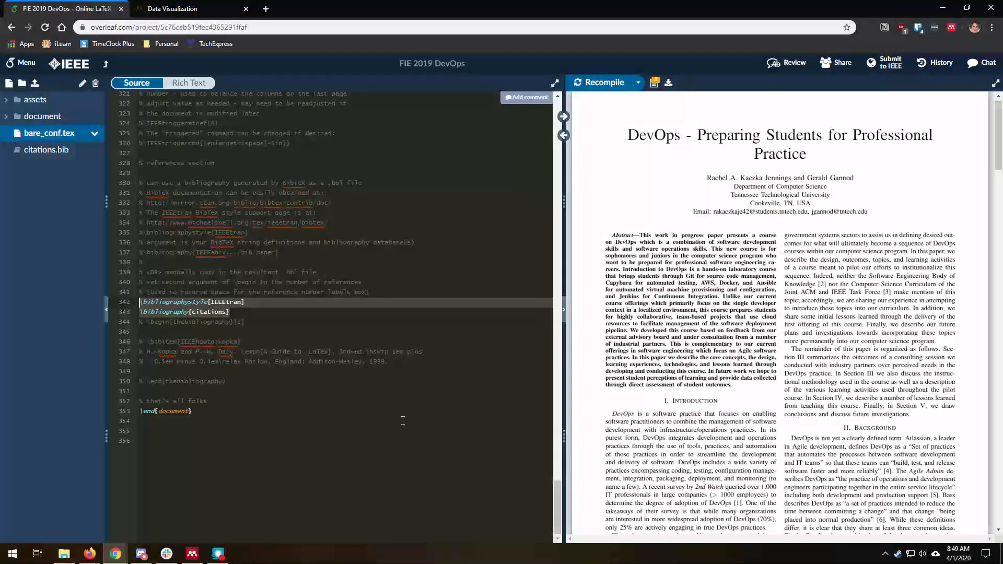
pyautogui.click(460, 405)
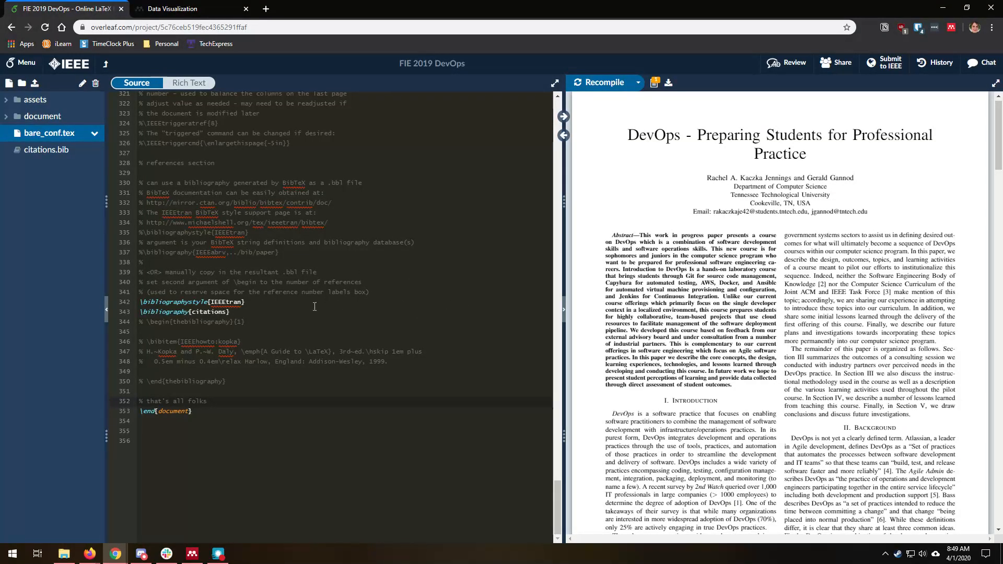
# Step: Open back.tex from the document's sections folder, highlight the word Atlassian in the Background text, and look up its source in citations.bib
pyautogui.click(45, 121)
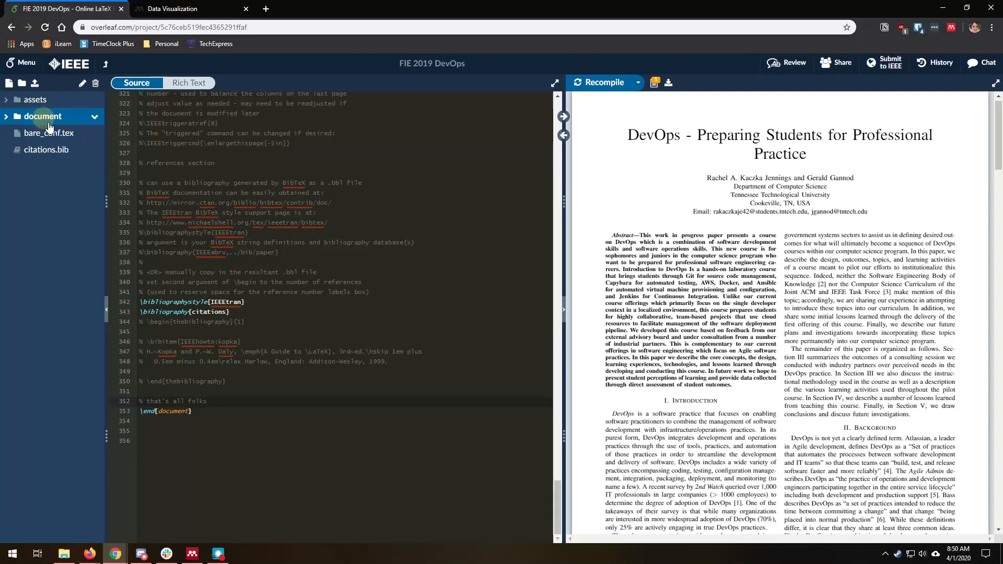
pyautogui.click(5, 118)
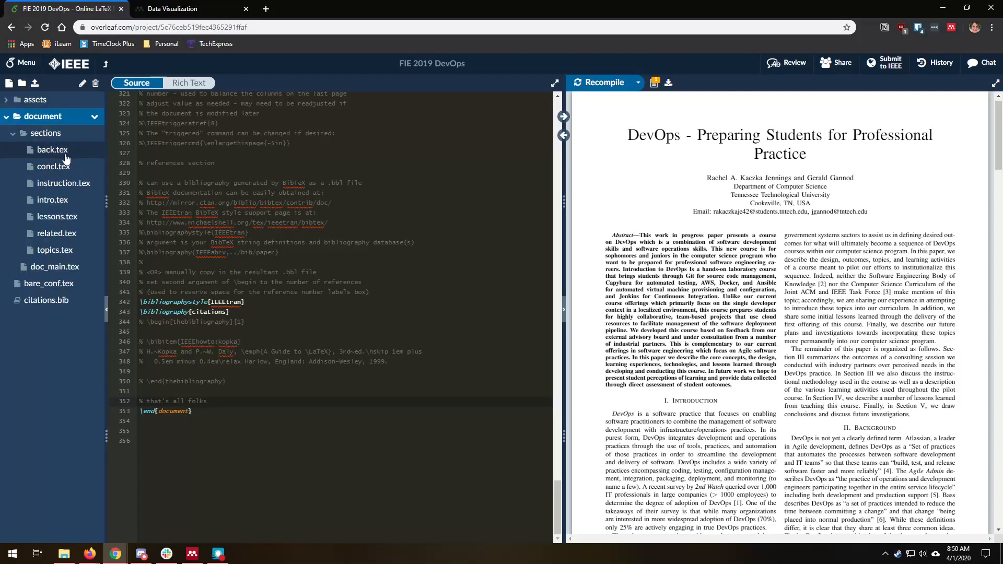
pyautogui.click(69, 157)
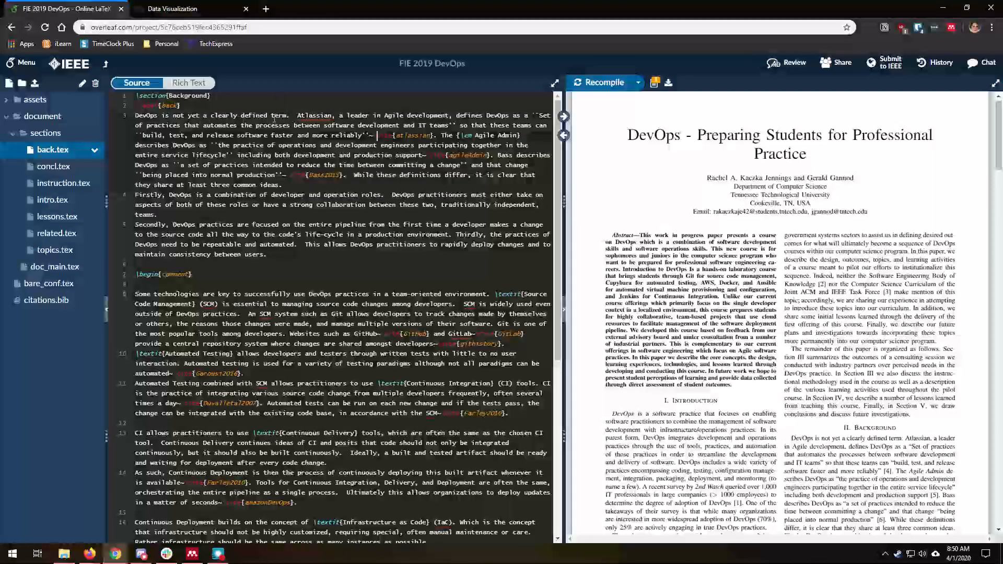
pyautogui.doubleClick(315, 115)
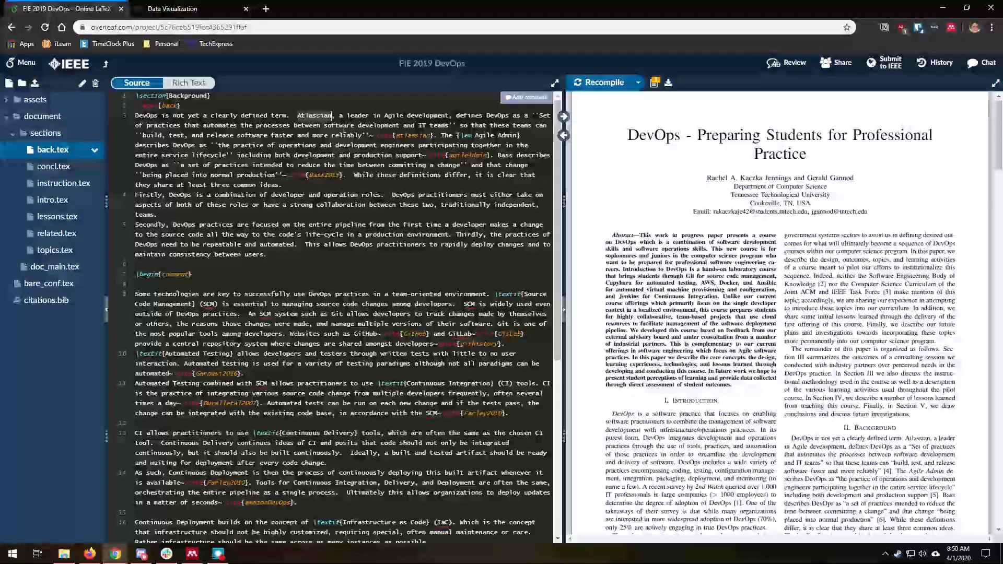
pyautogui.click(50, 300)
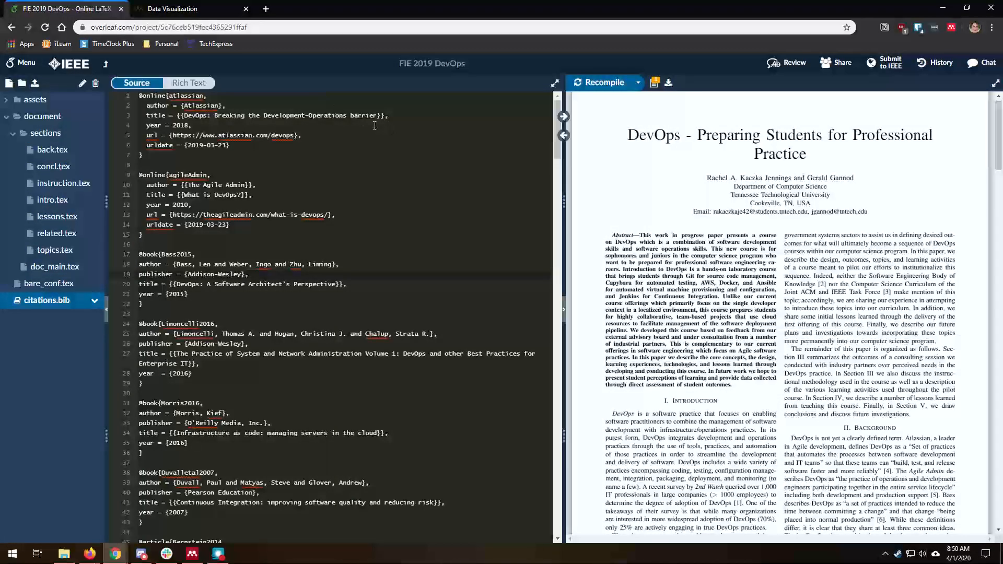
# Step: Open back.tex and highlight the cite command and its atlassian key in the Background section's first paragraph
pyautogui.click(73, 157)
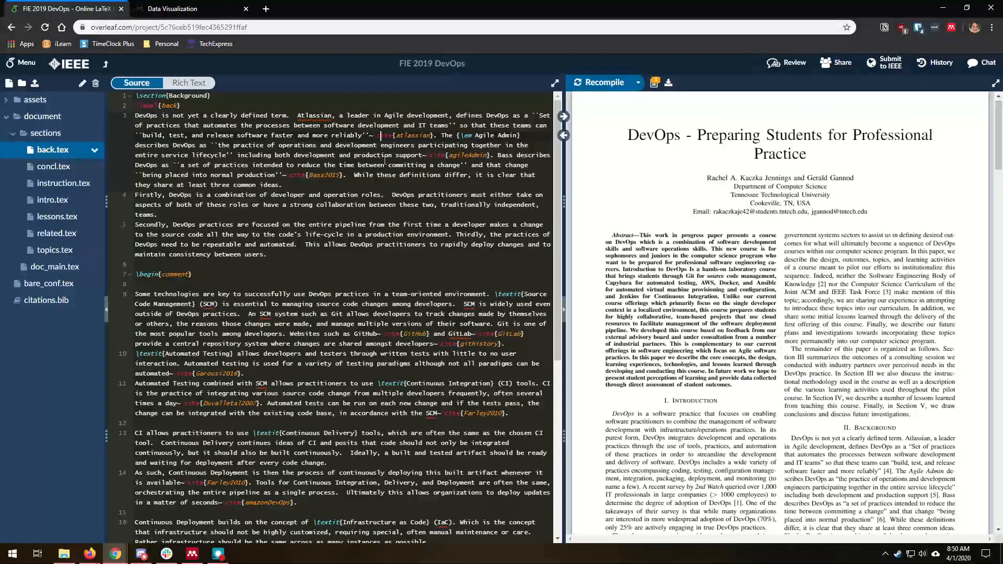
pyautogui.doubleClick(385, 135)
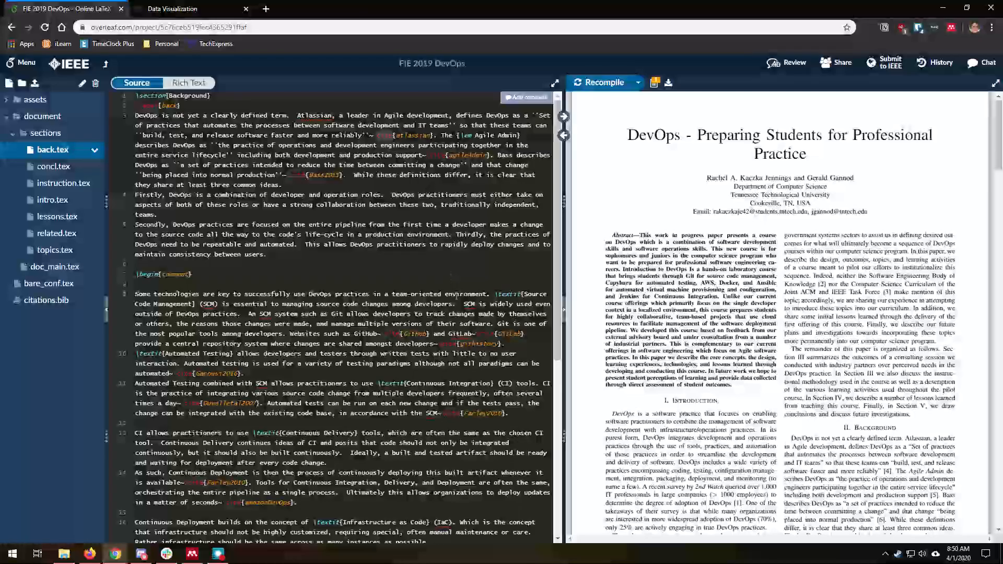
pyautogui.click(404, 156)
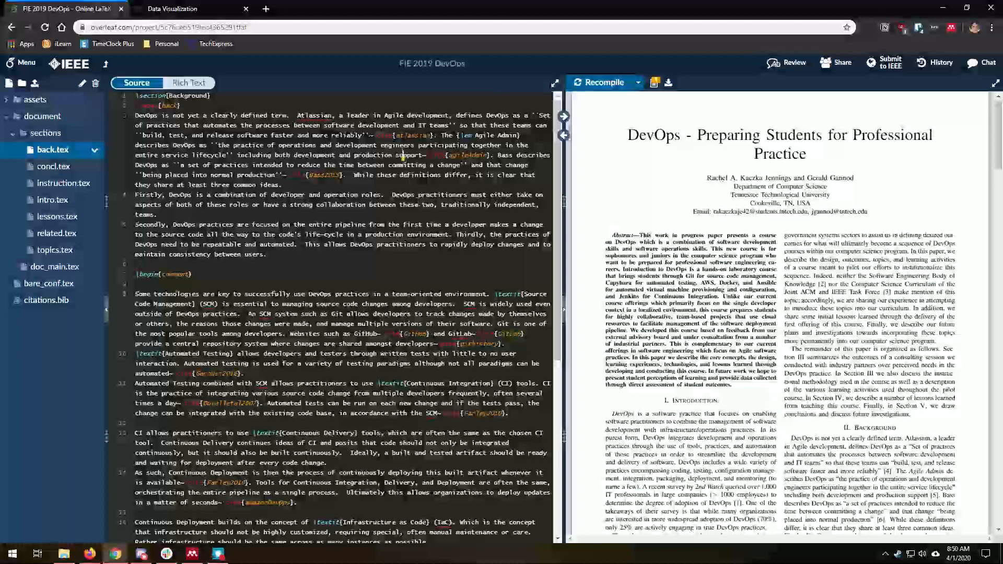
pyautogui.doubleClick(409, 135)
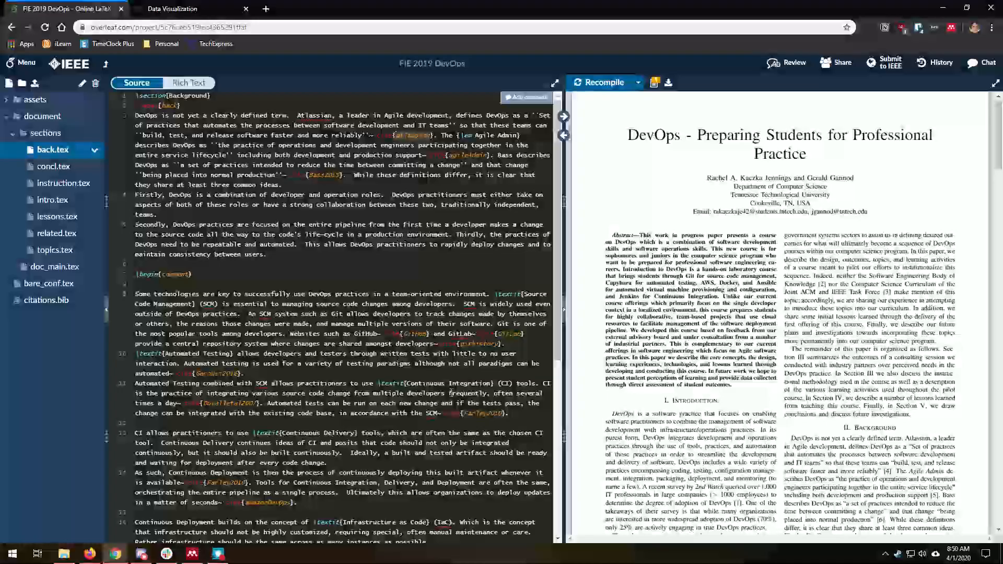
# Step: Open citations.bib and highlight the atlassian and Bass2015 entry keys to match them with the citations in the text
pyautogui.click(50, 301)
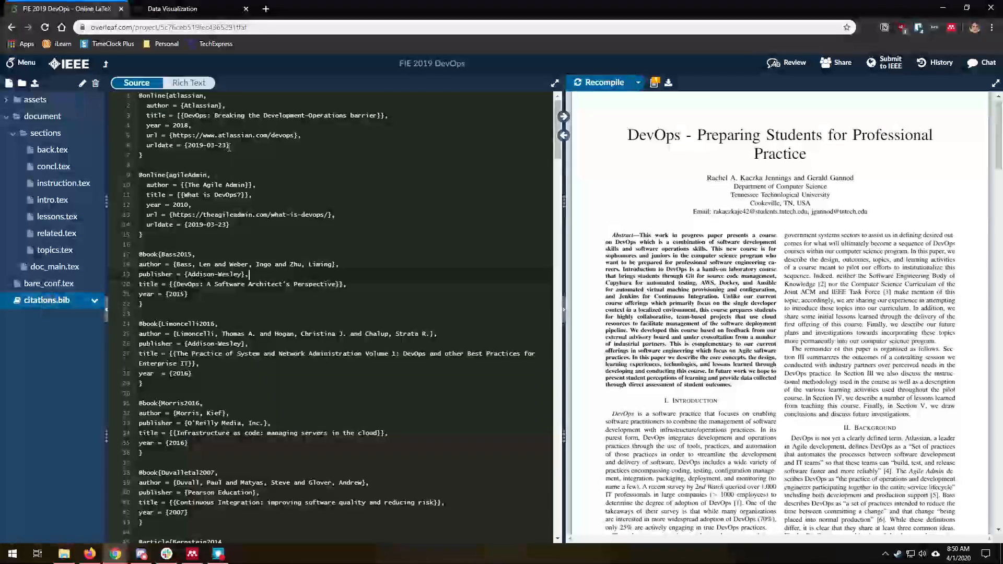
pyautogui.doubleClick(193, 95)
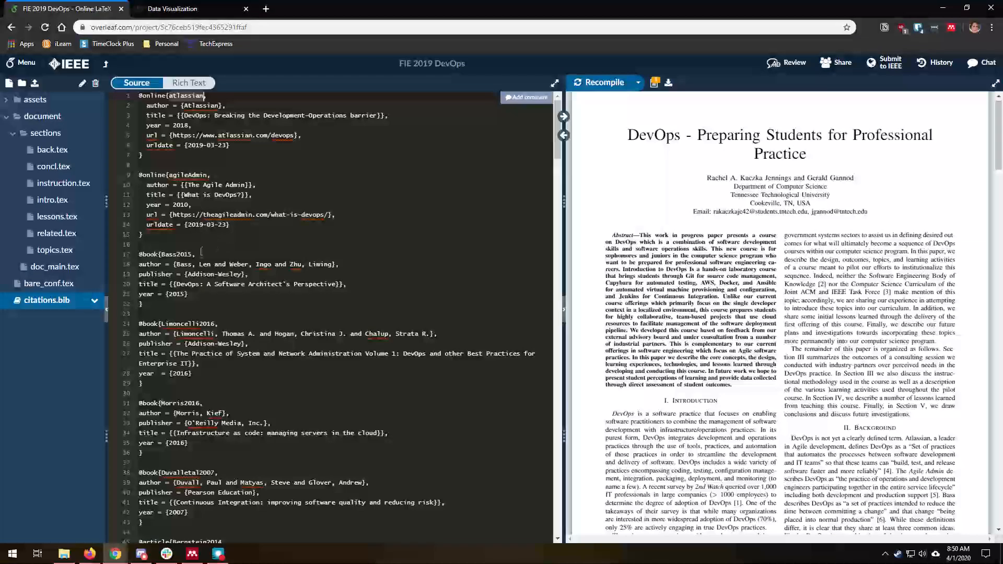
pyautogui.click(163, 254)
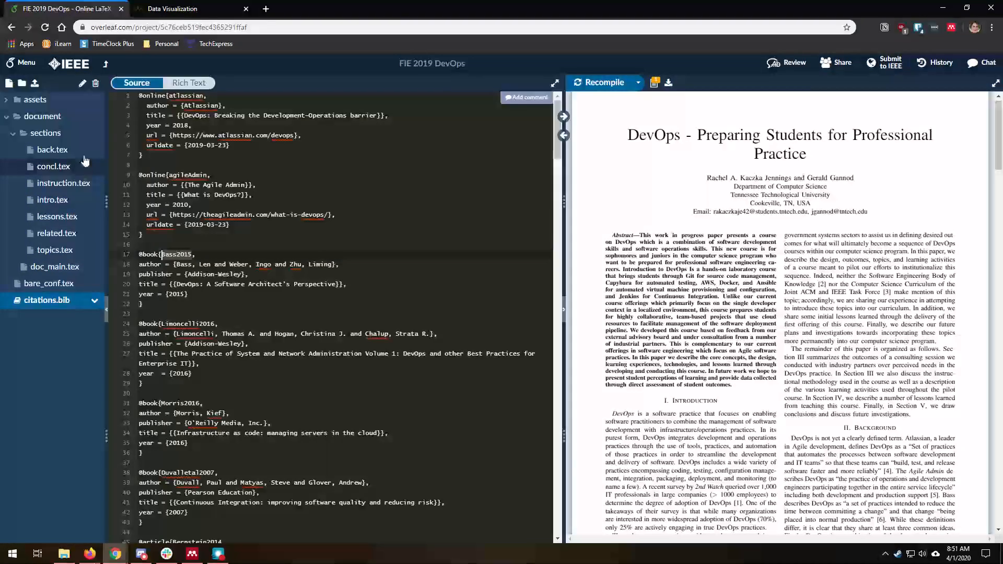
# Step: In back.tex, replace the atlassian key in the first citation by entering "at" and accepting the suggested \cite{atlassian} reference
pyautogui.click(53, 150)
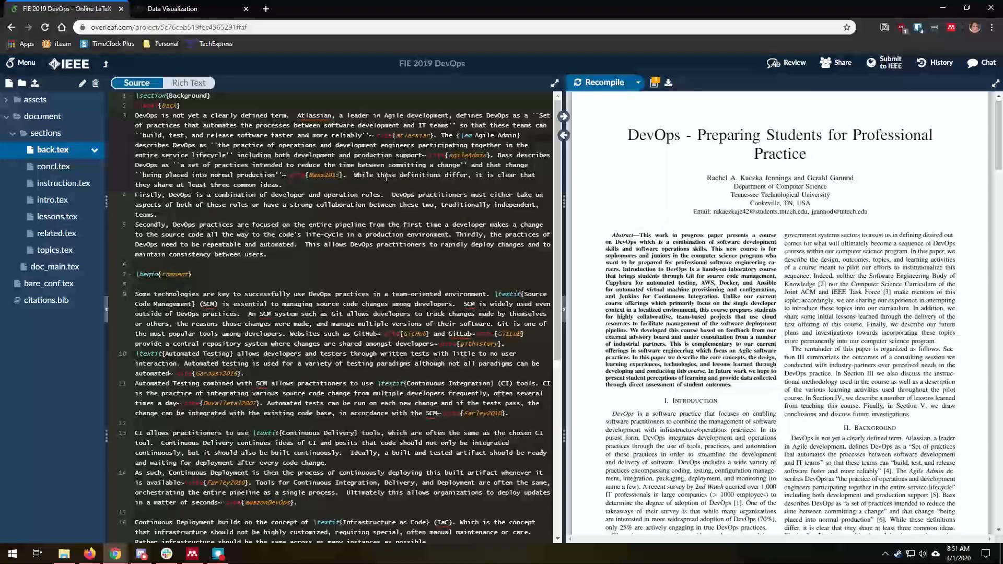
pyautogui.doubleClick(410, 135)
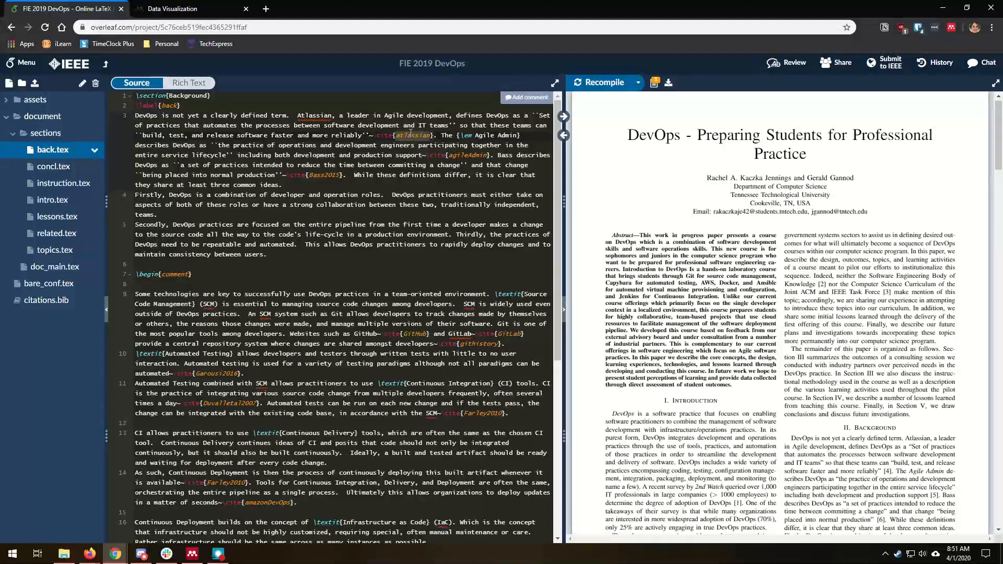
pyautogui.press('BackSpace')
pyautogui.write('at')
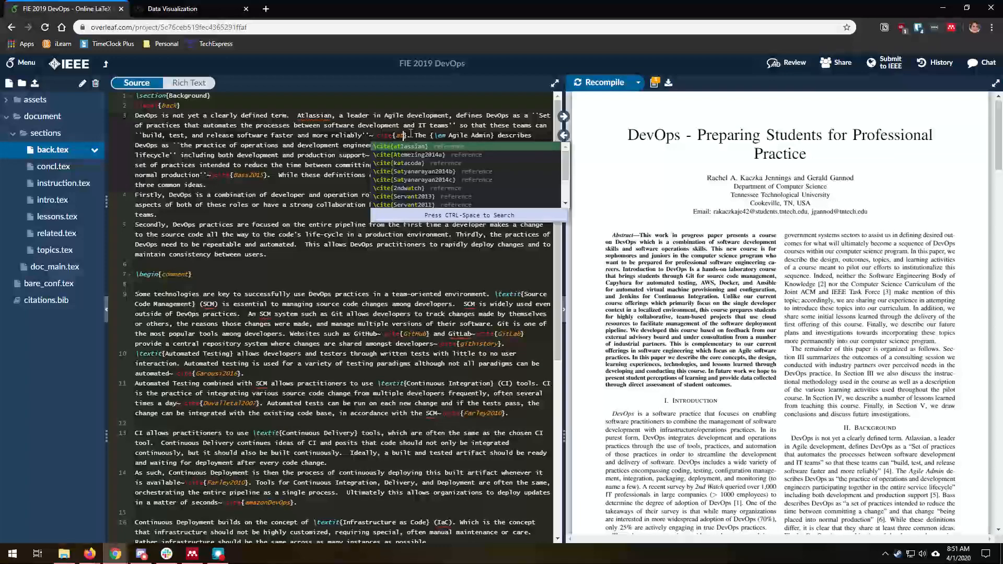
pyautogui.press('Return')
pyautogui.click(413, 226)
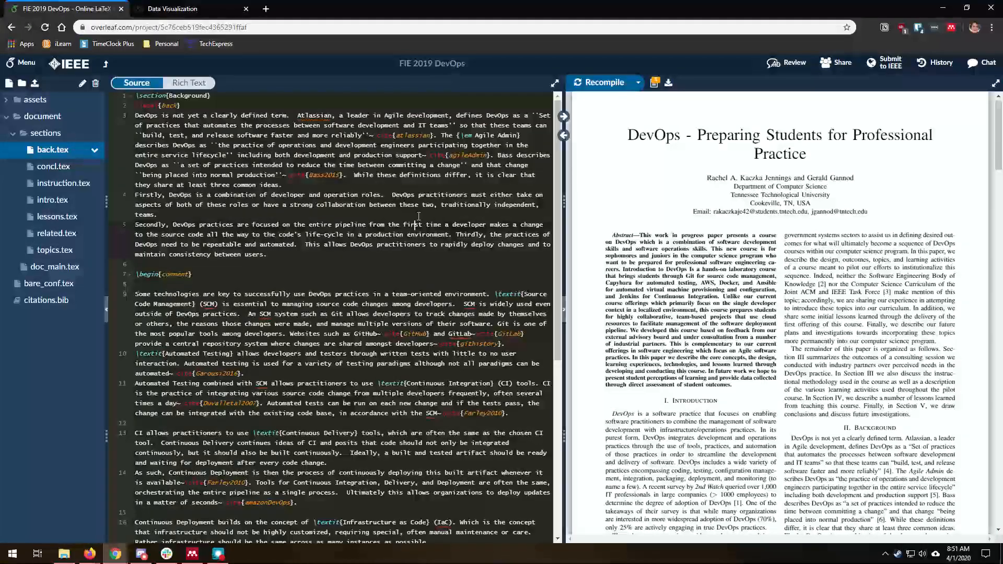
pyautogui.click(422, 185)
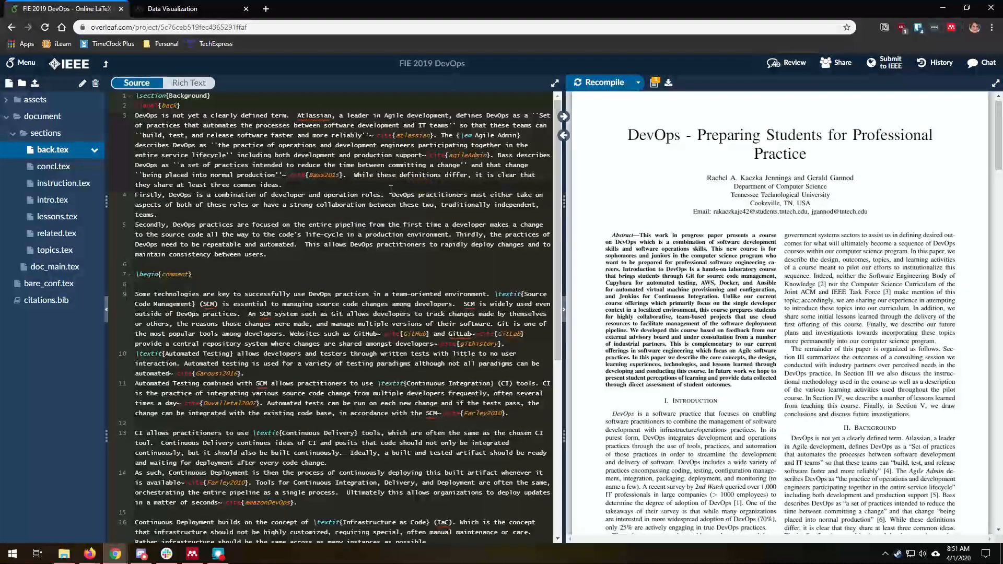
# Step: Find citation [4] in the PDF preview's Background section and highlight its Atlassian entry in the References list
pyautogui.scroll(-4, 860, 276)
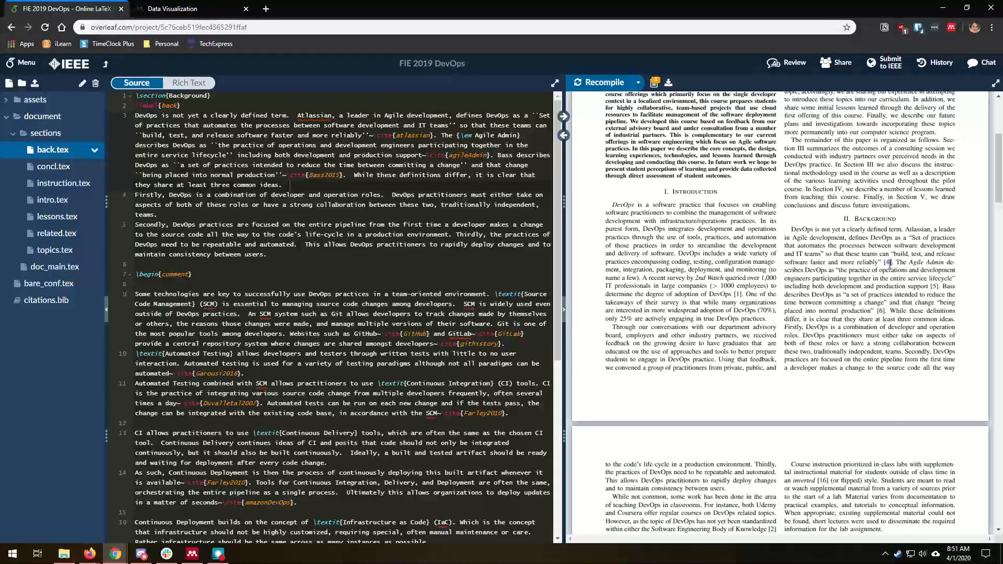
pyautogui.scroll(-1, 858, 333)
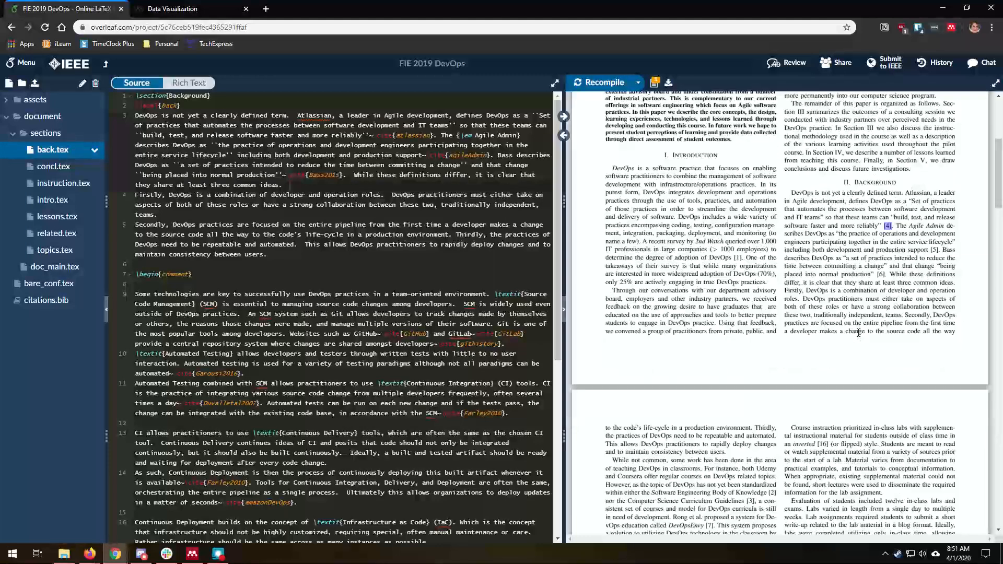
pyautogui.scroll(-10, 858, 333)
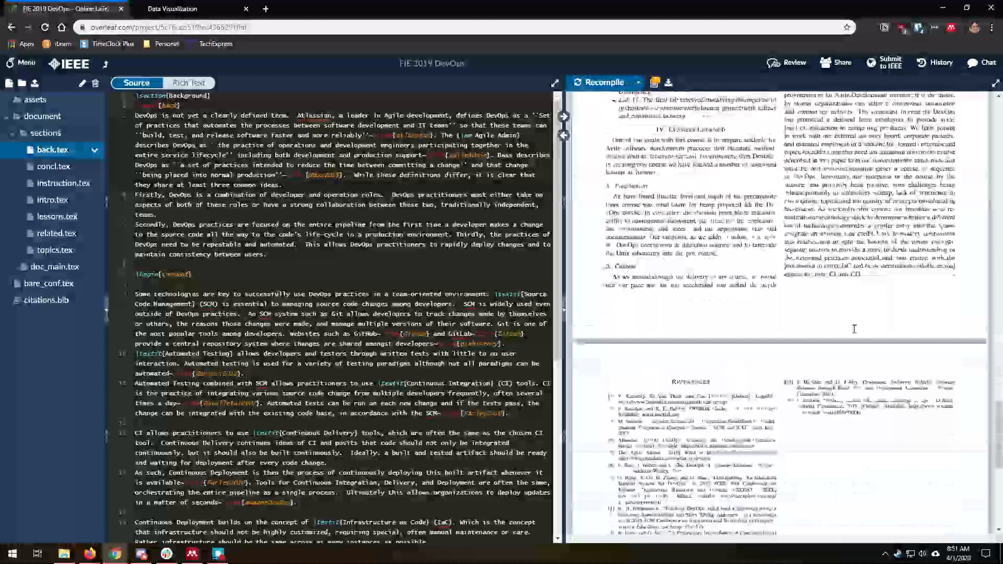
pyautogui.scroll(-3, 853, 329)
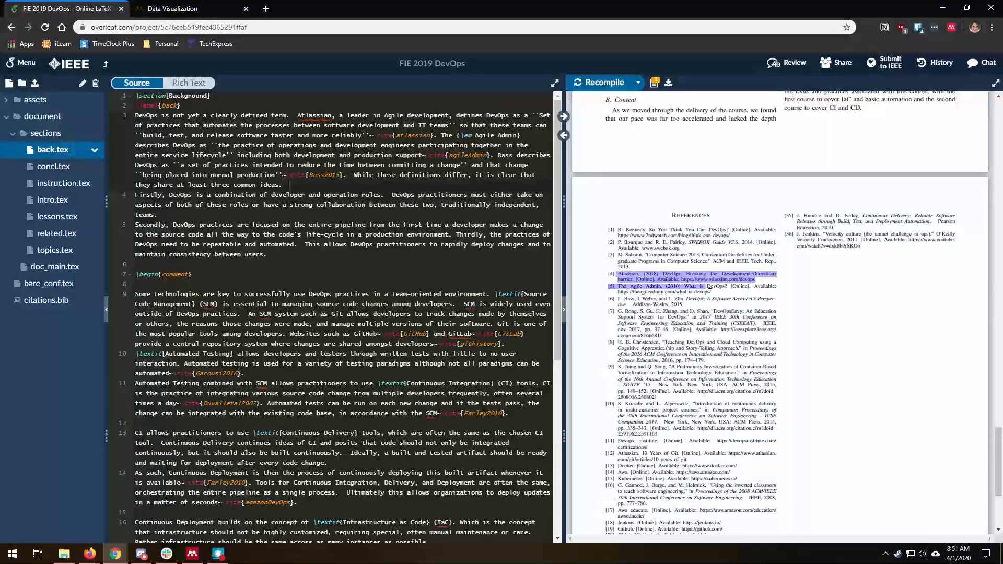
pyautogui.moveTo(709, 286); pyautogui.dragTo(766, 284)
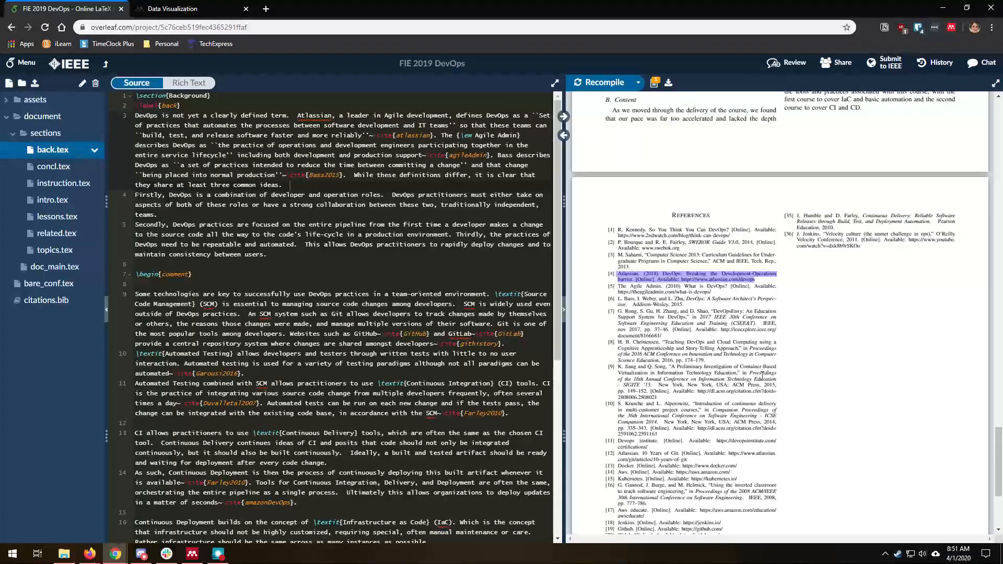
# Step: Return to the Background section in the PDF preview and compare its numbered citations with the atlassian key in back.tex
pyautogui.scroll(4, 756, 379)
pyautogui.scroll(3, 764, 380)
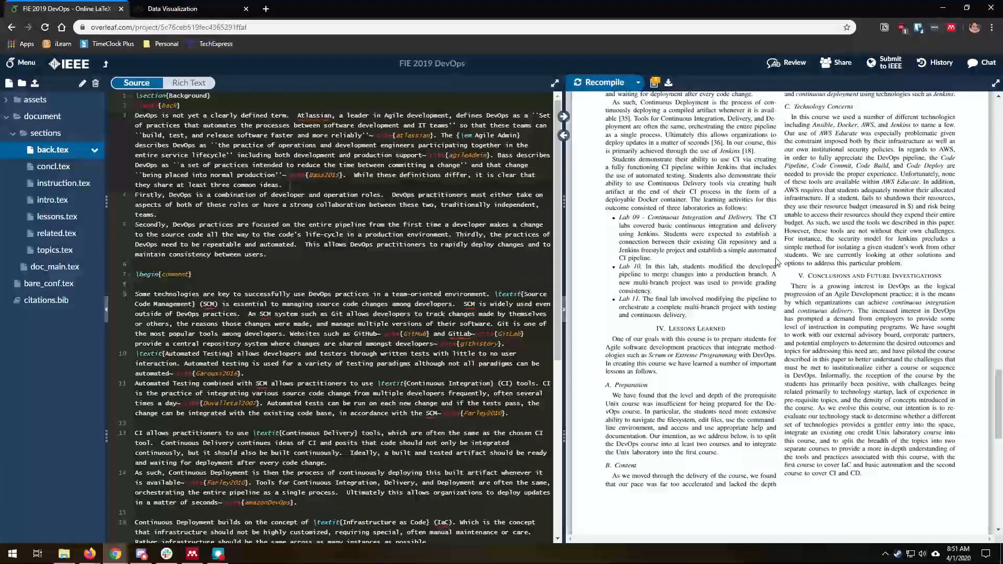
pyautogui.scroll(3, 777, 261)
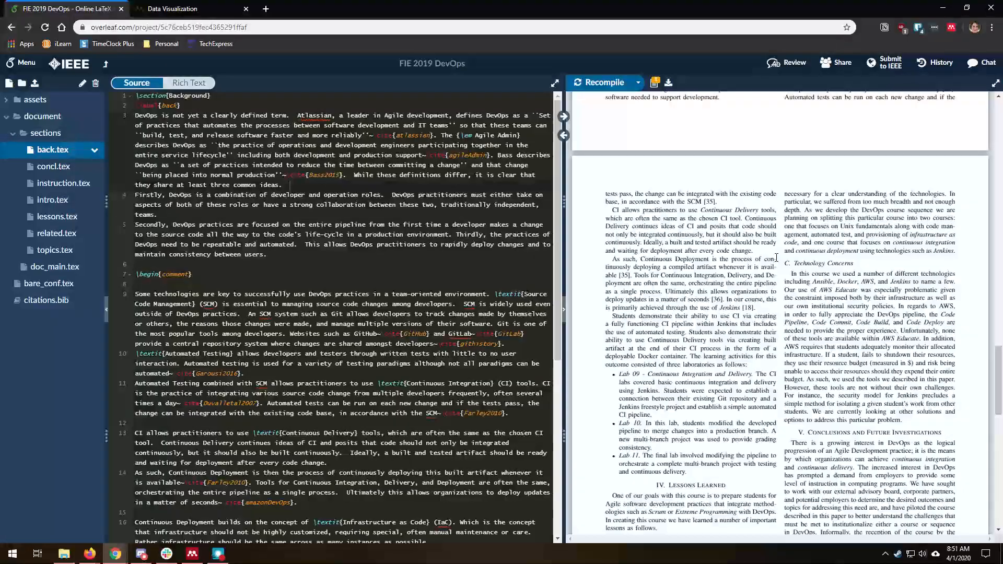
pyautogui.scroll(3, 777, 261)
pyautogui.scroll(10, 777, 258)
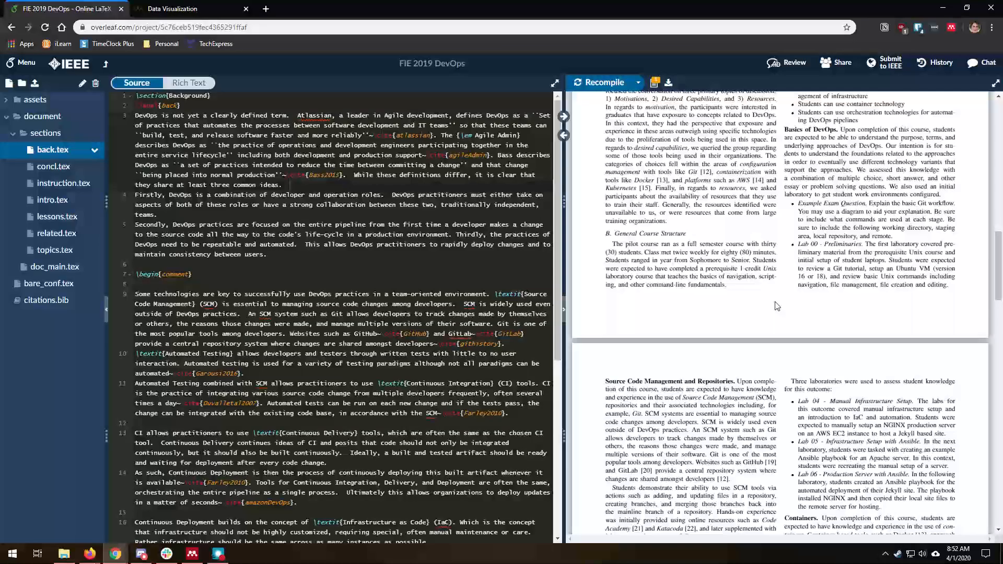
pyautogui.scroll(8, 777, 306)
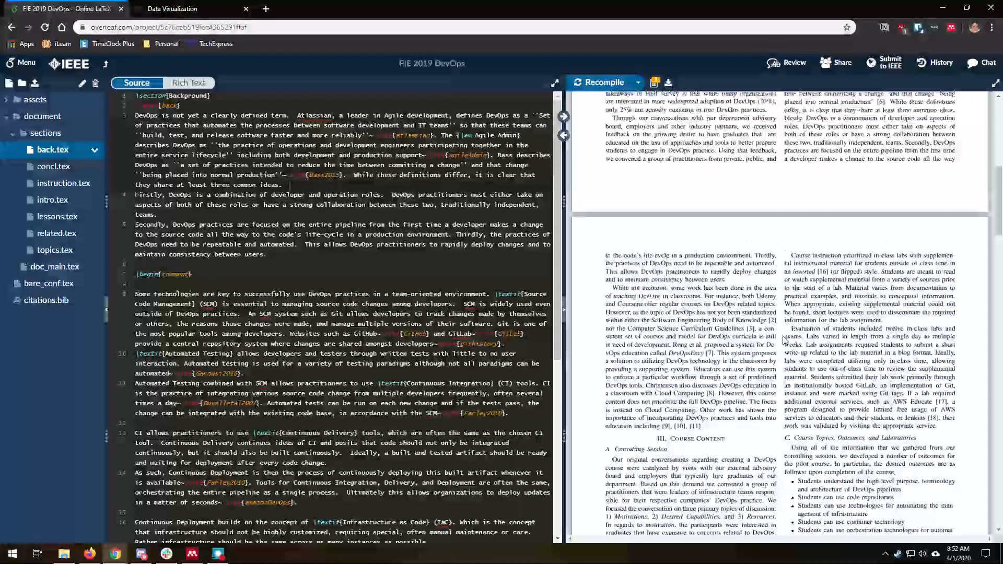
pyautogui.scroll(8, 784, 340)
pyautogui.scroll(-3, 789, 338)
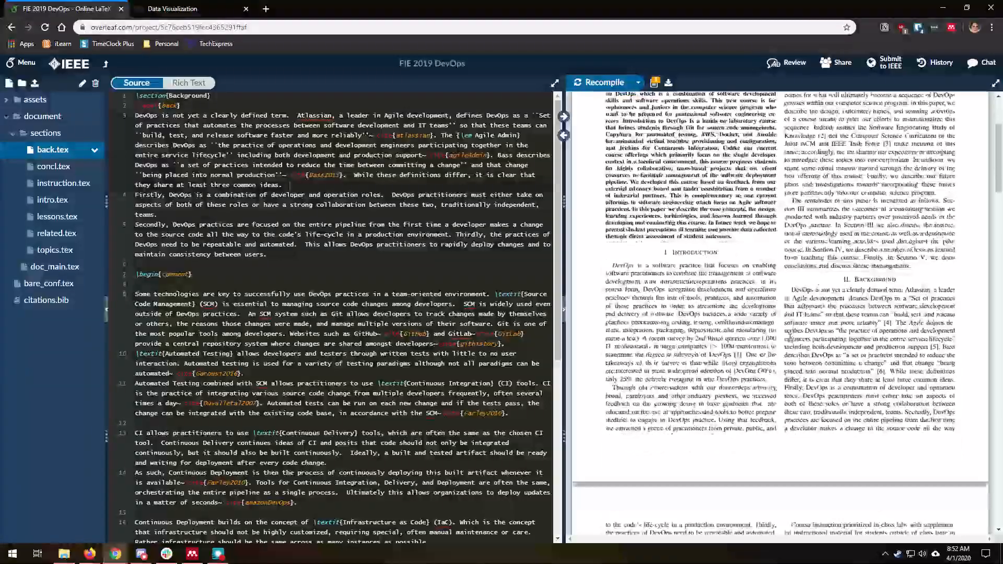
pyautogui.scroll(1, 789, 340)
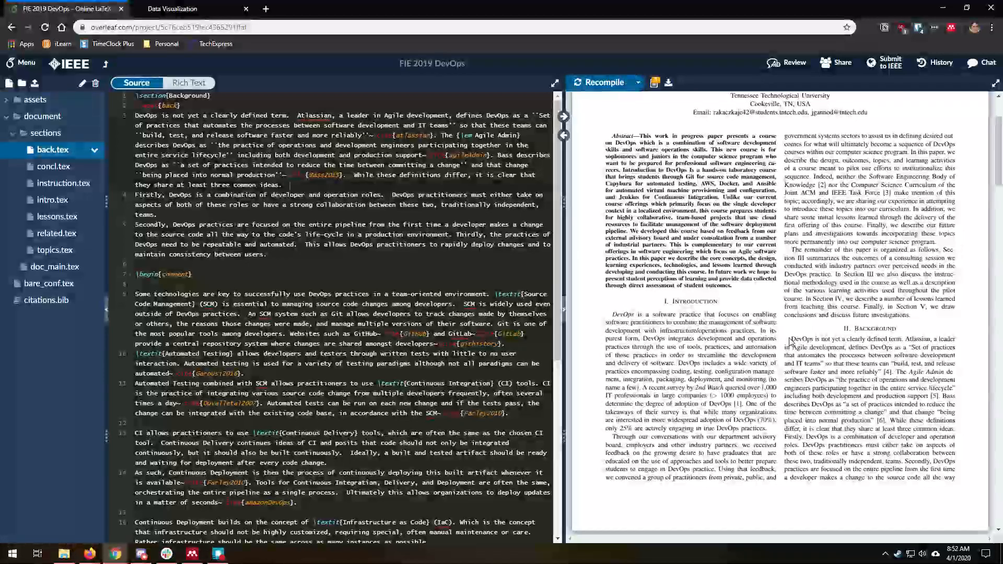
pyautogui.doubleClick(413, 134)
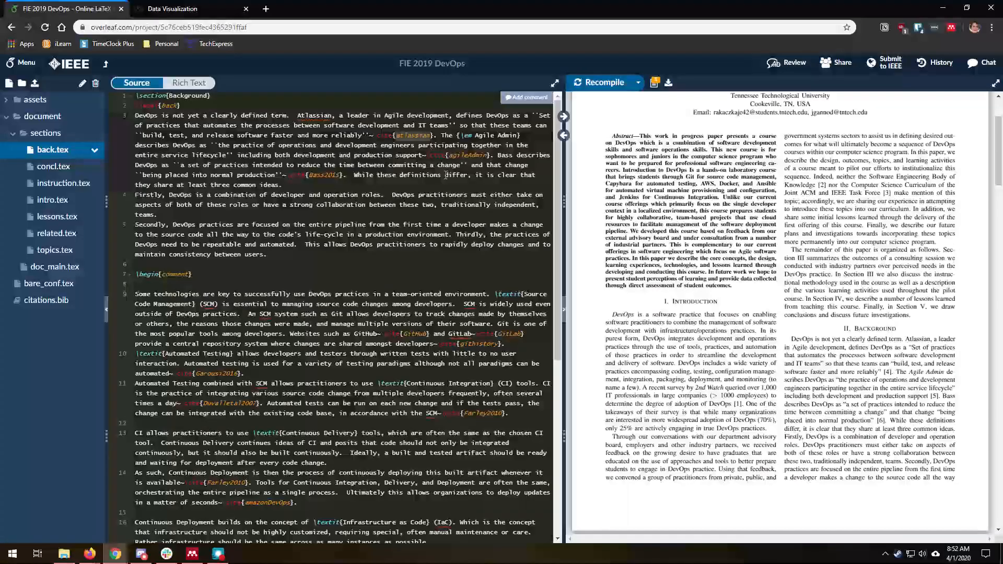
pyautogui.click(473, 265)
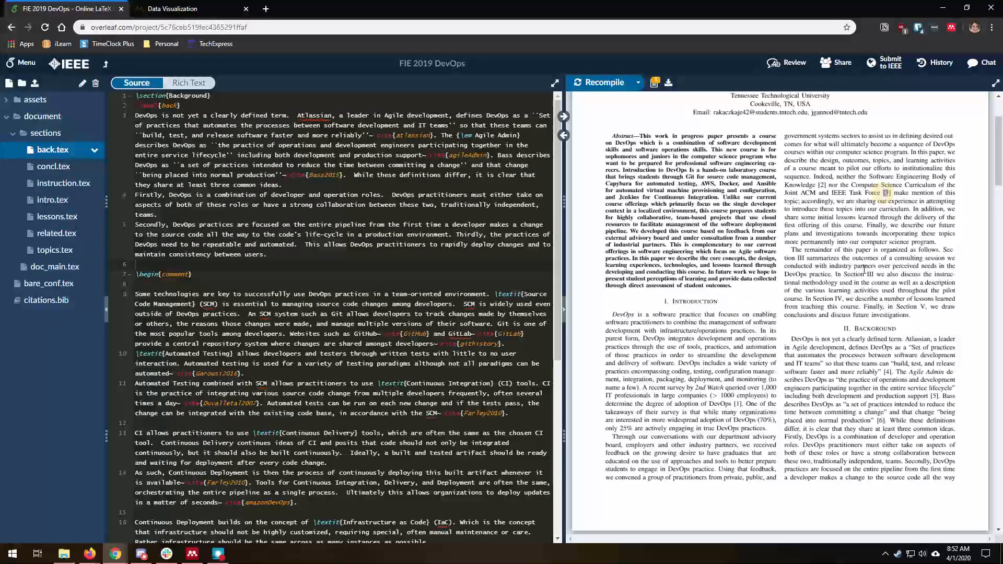
pyautogui.scroll(-3, 880, 225)
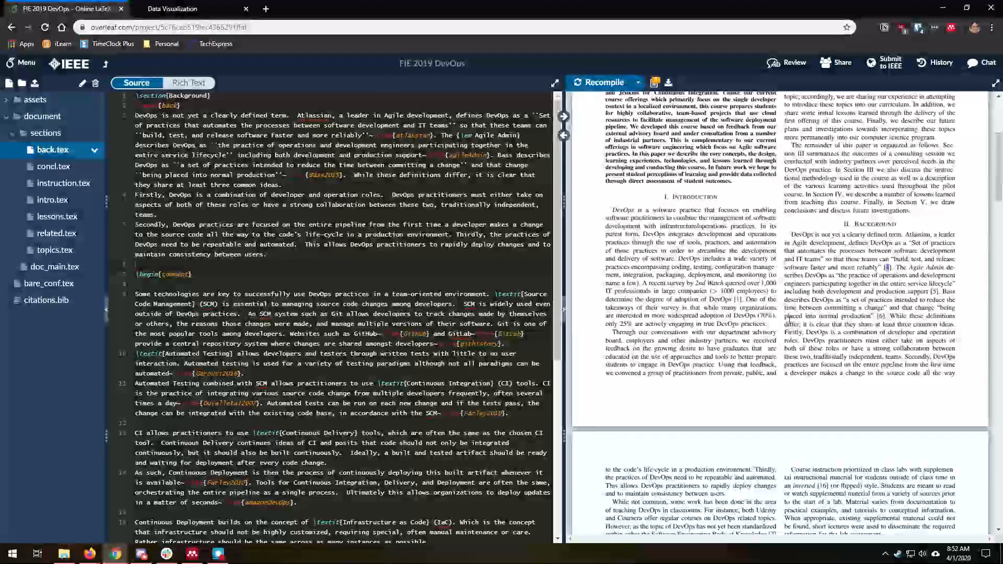
pyautogui.click(353, 185)
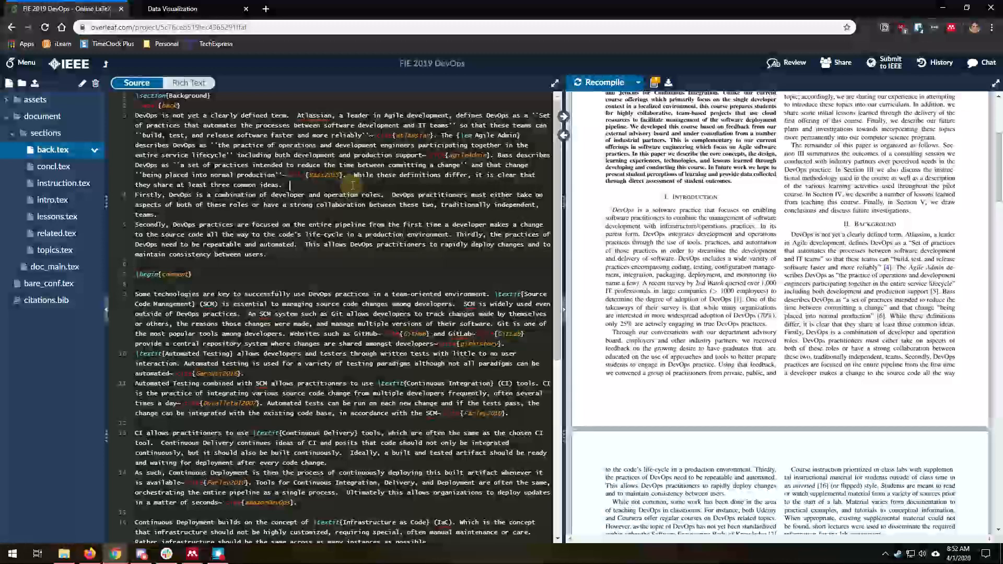